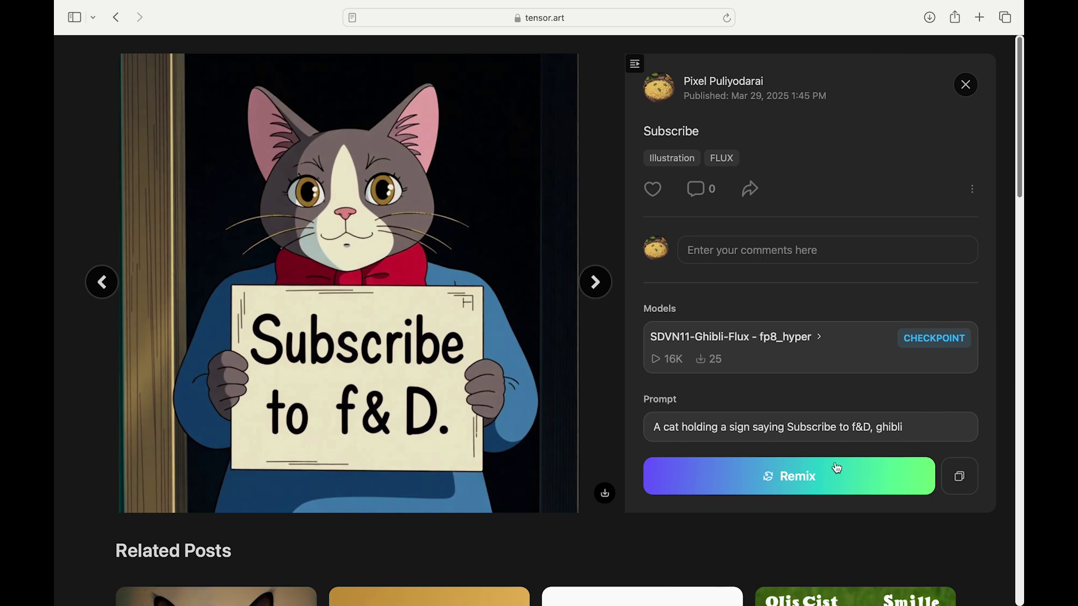
Step: Remix the post and select the SDVN11-Ghibli-Flux fp8_hyper model with its Ghibli trigger word
{"action": "left_click", "coordinate": [817, 478]}
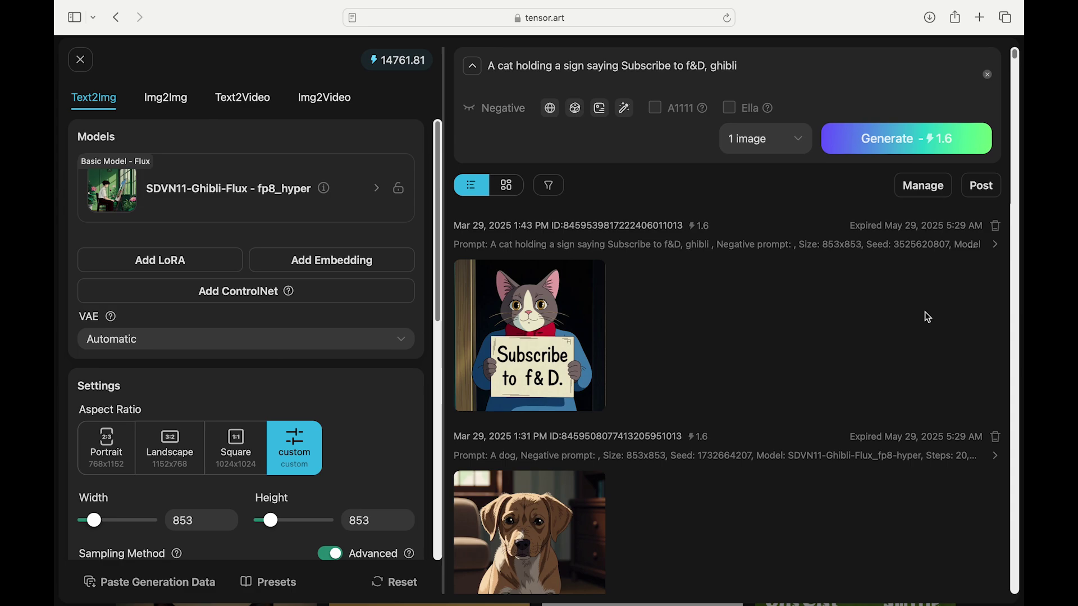
{"action": "left_click", "coordinate": [264, 193]}
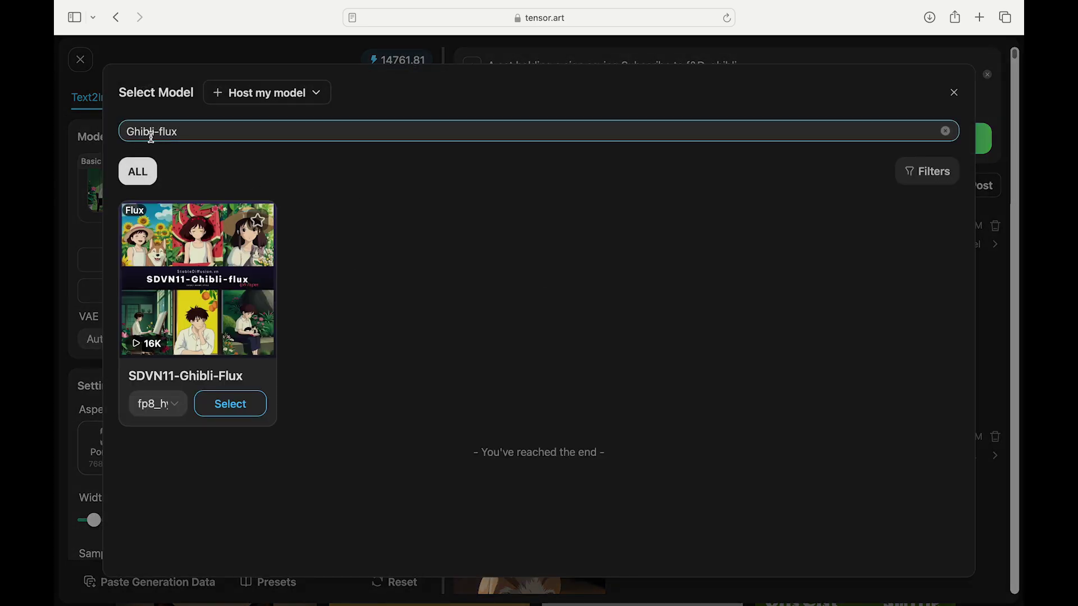
{"action": "left_click", "coordinate": [184, 160]}
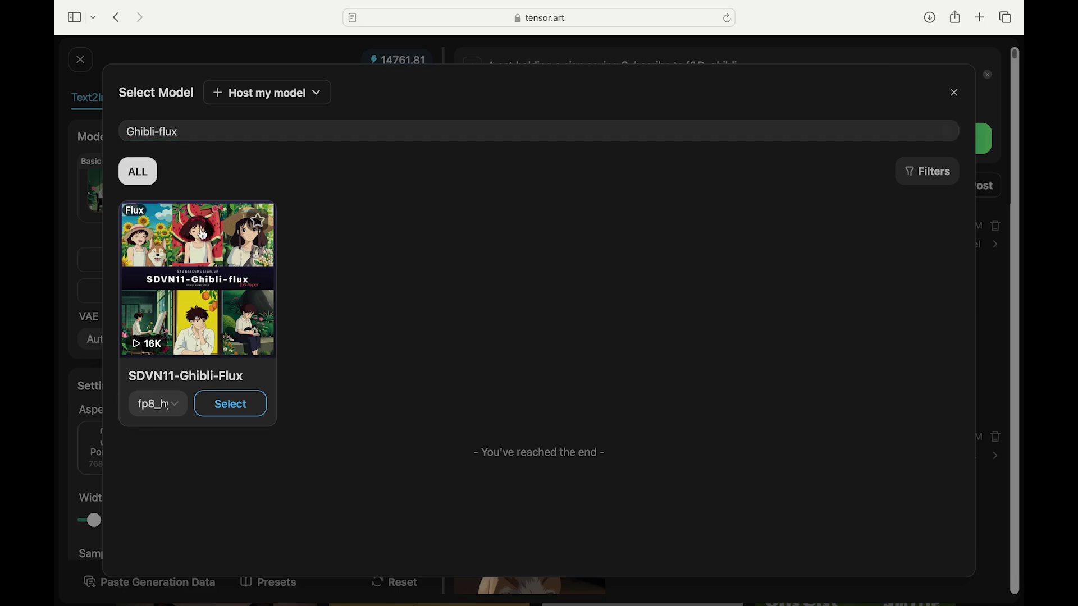
{"action": "left_click", "coordinate": [240, 404]}
{"action": "scroll", "coordinate": [285, 345], "scroll_direction": "down", "scroll_amount": 1}
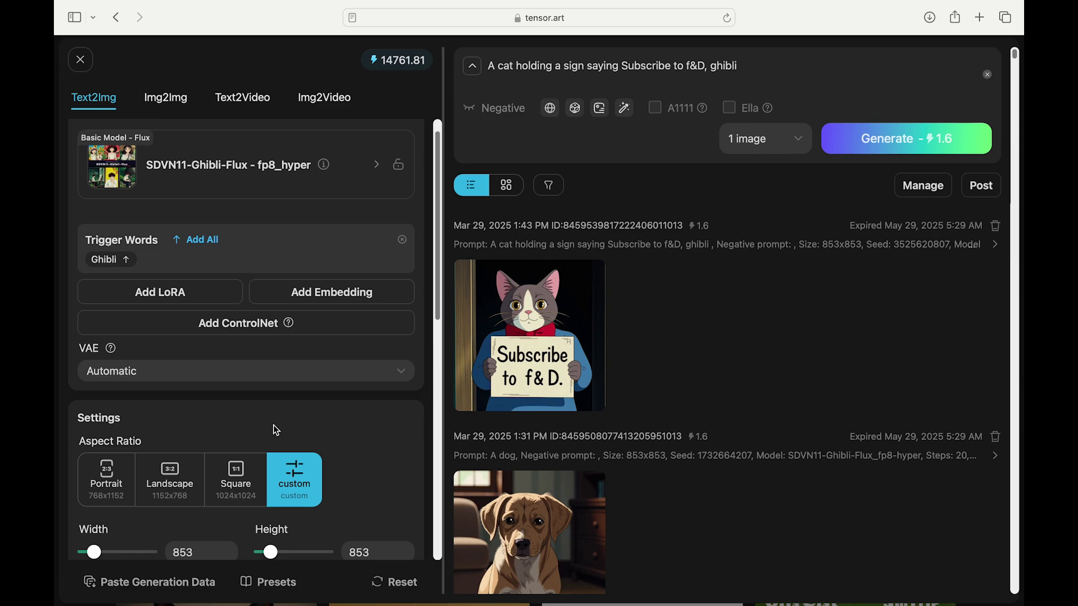
Step: Choose the Square 1024x1024 preset and set the image count to 2
{"action": "left_click", "coordinate": [246, 485]}
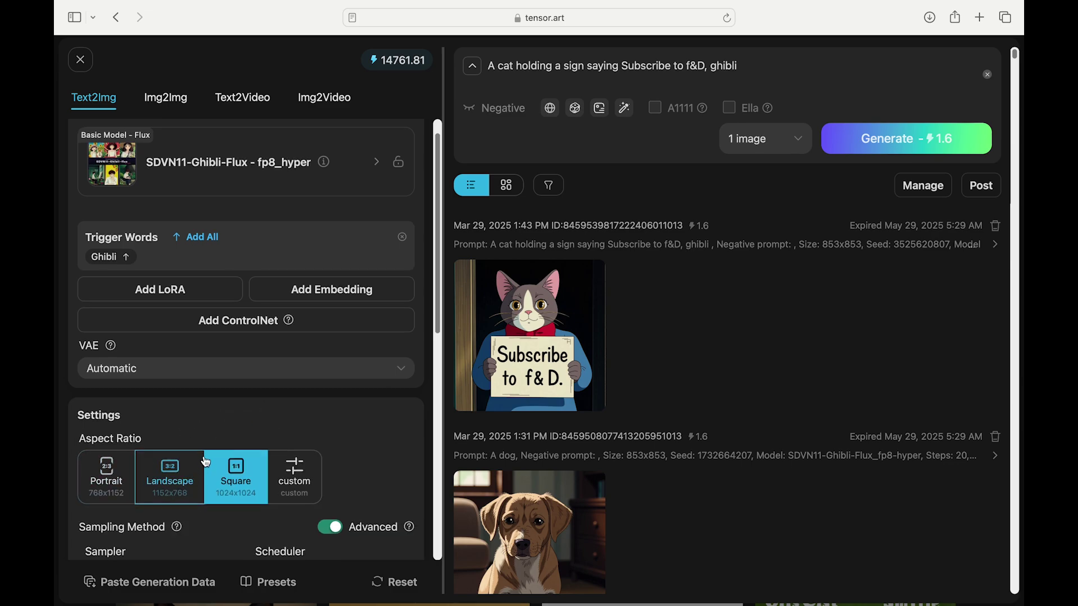
{"action": "scroll", "coordinate": [204, 462], "scroll_direction": "down", "scroll_amount": 3}
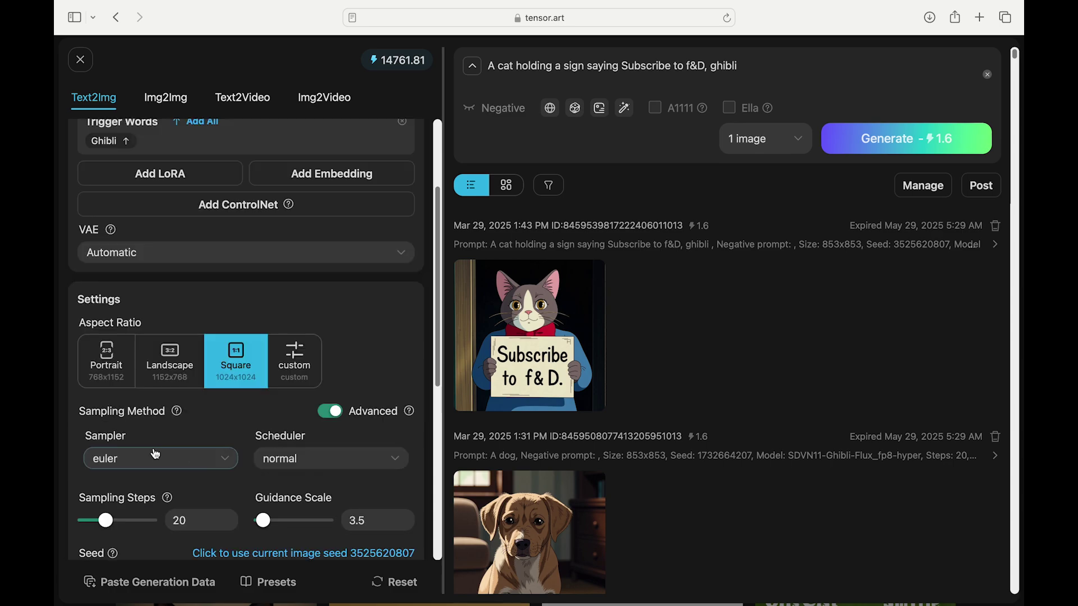
{"action": "scroll", "coordinate": [341, 460], "scroll_direction": "down", "scroll_amount": 1}
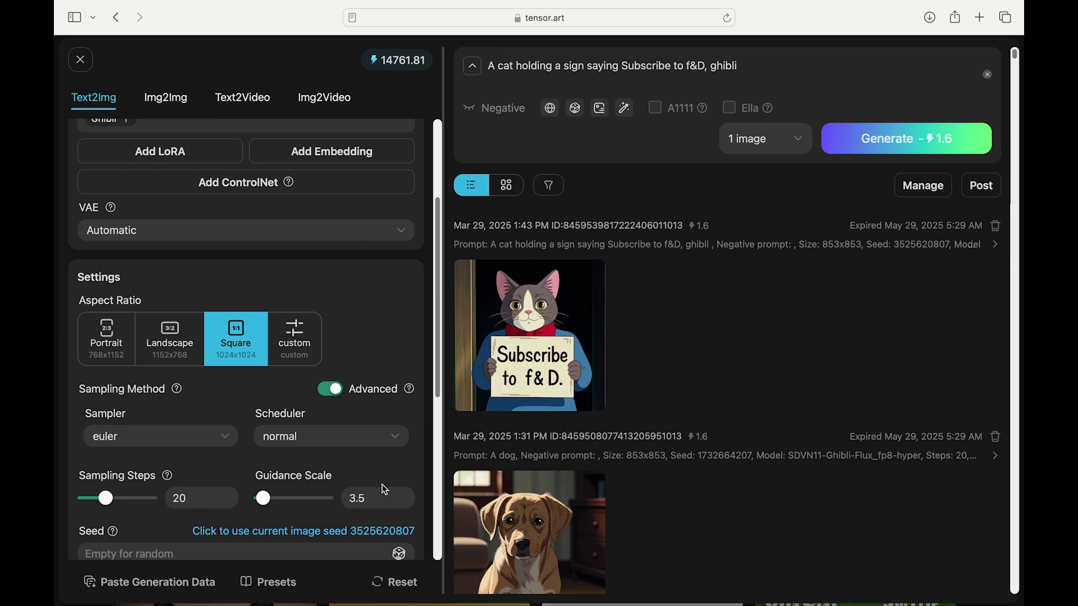
{"action": "scroll", "coordinate": [381, 484], "scroll_direction": "up", "scroll_amount": 5}
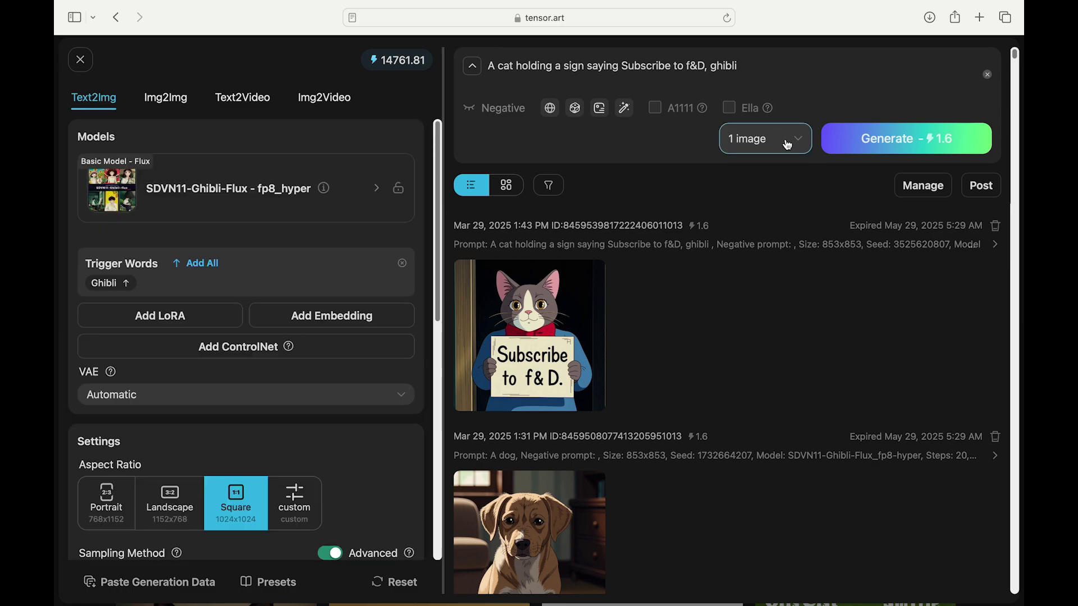
{"action": "left_click", "coordinate": [786, 146]}
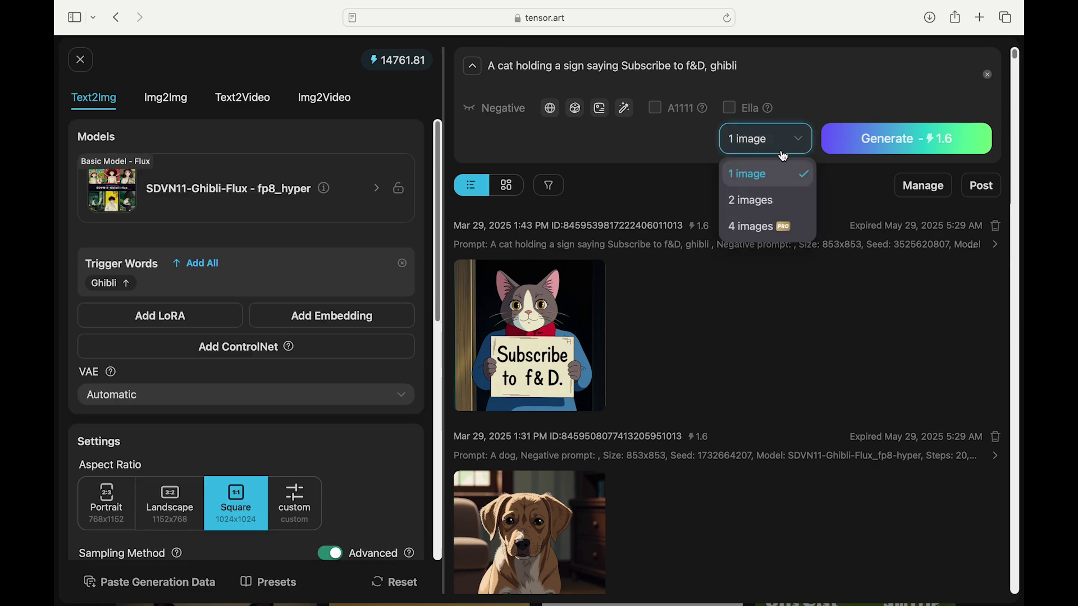
{"action": "left_click", "coordinate": [761, 201]}
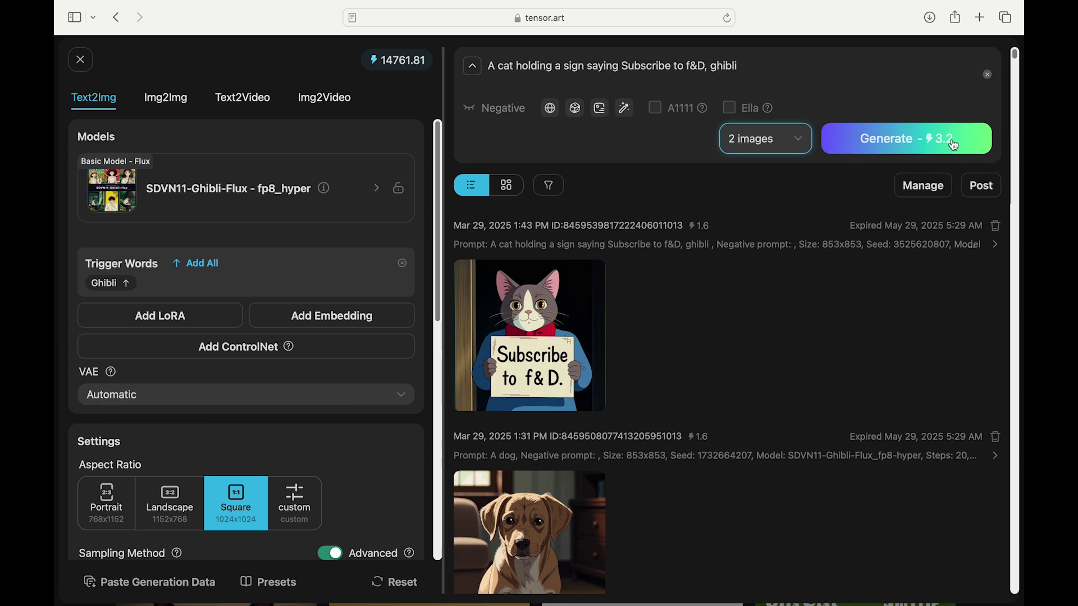
Step: Shorten the prompt to 'A cat, Ghibli' and generate the images
{"action": "left_click_drag", "start_coordinate": [738, 66], "coordinate": [502, 50]}
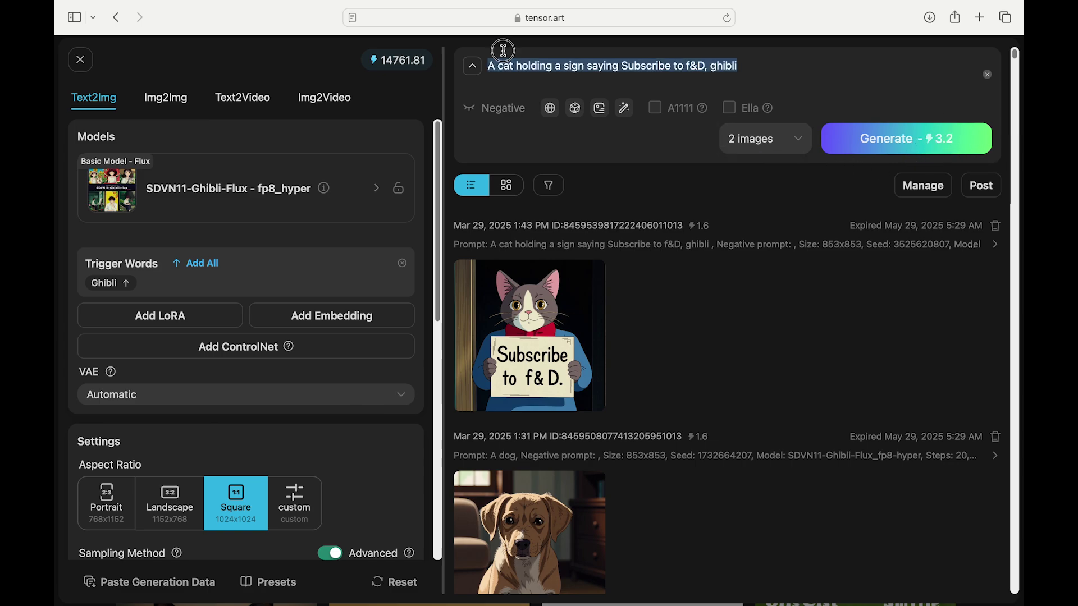
{"action": "left_click", "coordinate": [770, 82]}
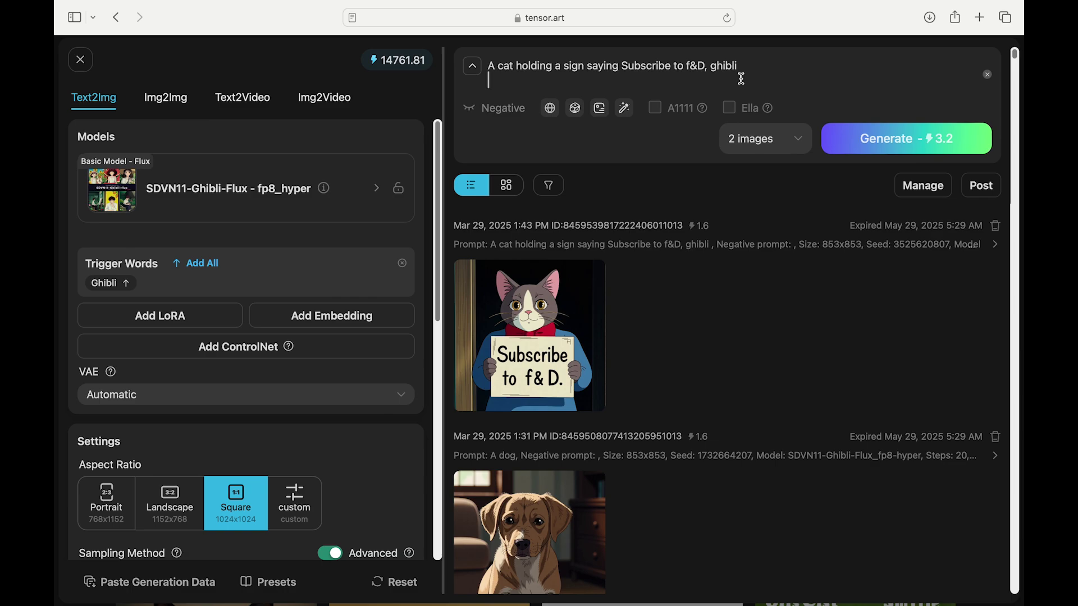
{"action": "left_click_drag", "start_coordinate": [762, 67], "coordinate": [518, 65]}
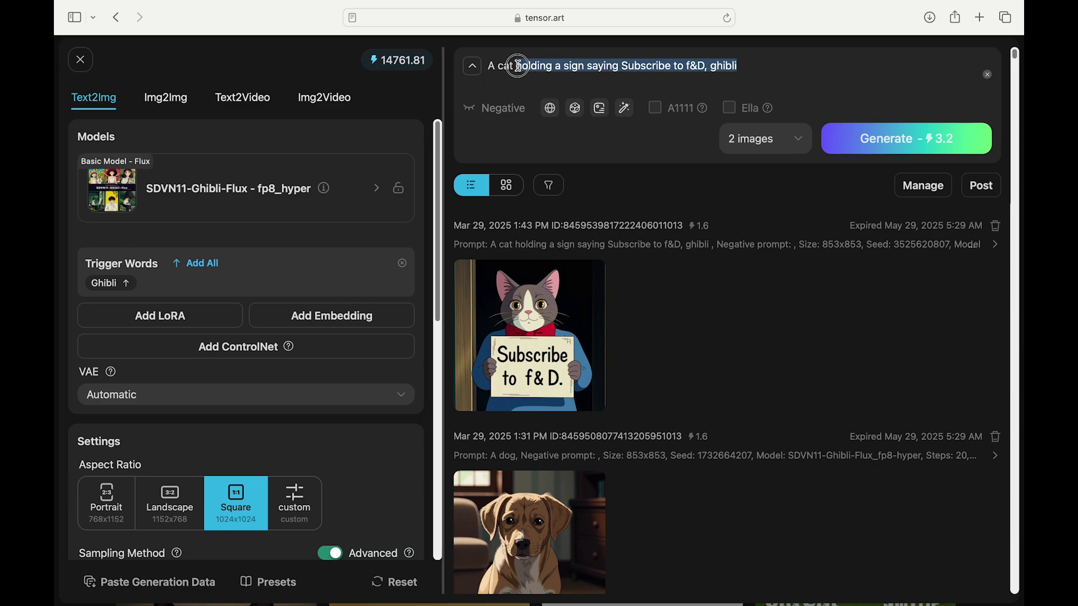
{"action": "key", "text": "BackSpace"}
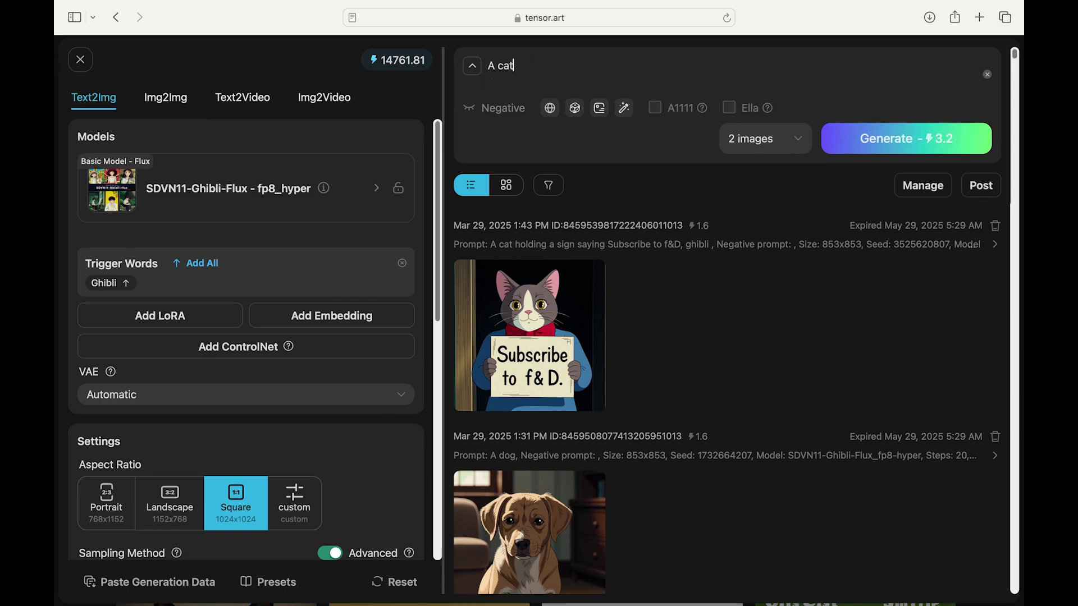
{"action": "type", "text": ","}
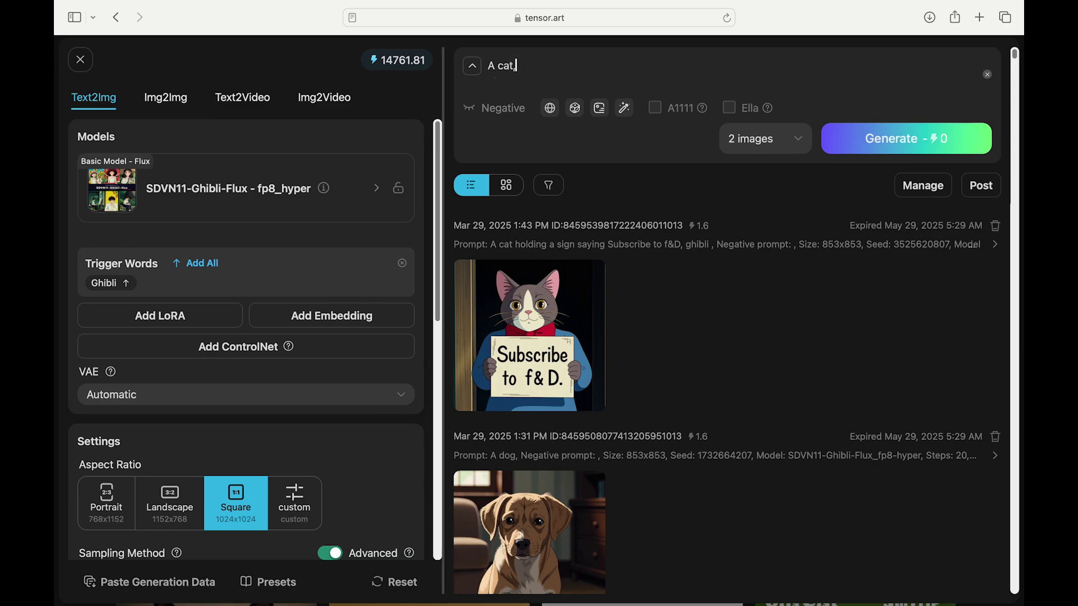
{"action": "left_click", "coordinate": [127, 286]}
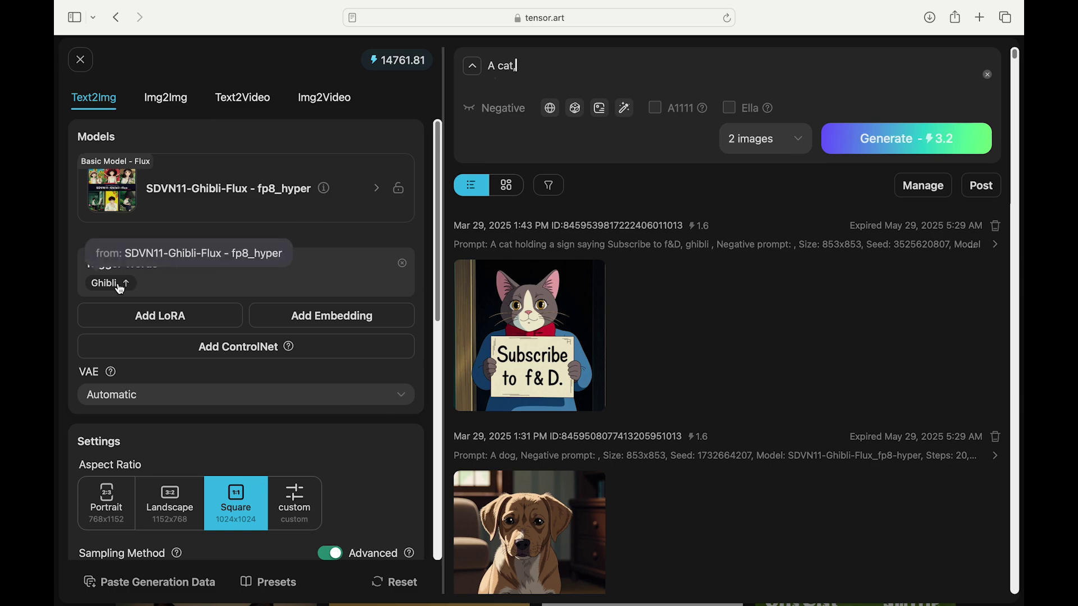
{"action": "left_click", "coordinate": [890, 145]}
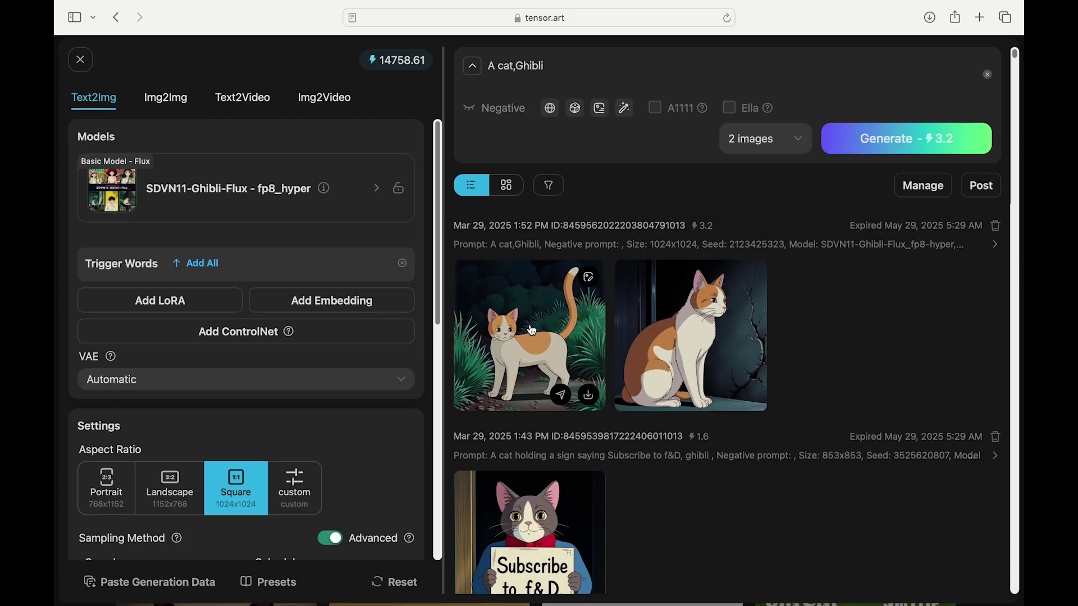
Step: Open the first cat image's details, view the second image, then close the viewer
{"action": "left_click", "coordinate": [551, 331]}
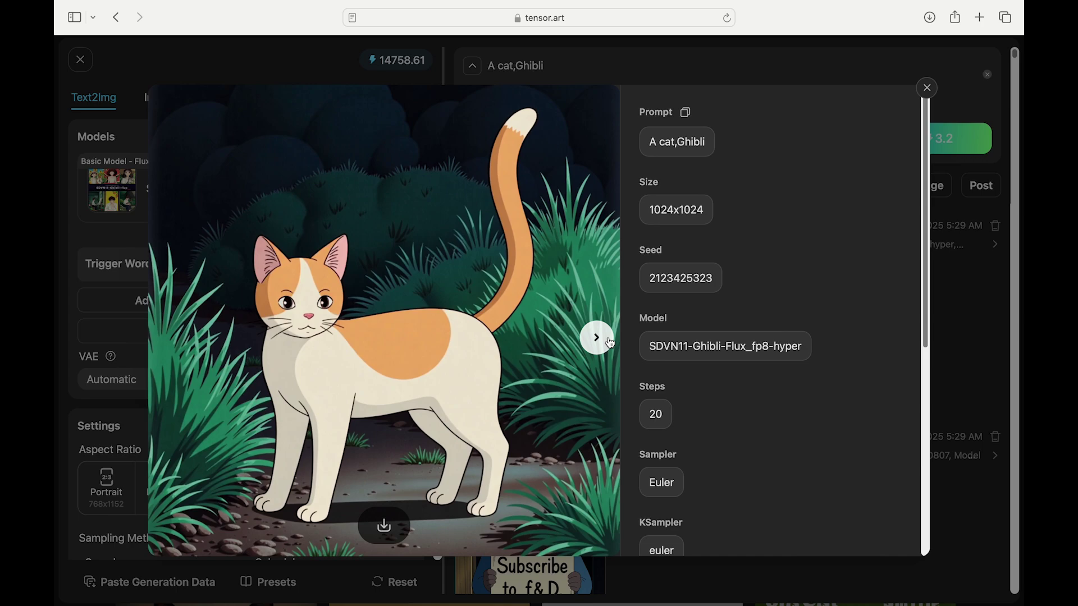
{"action": "left_click", "coordinate": [599, 337]}
{"action": "left_click", "coordinate": [972, 318]}
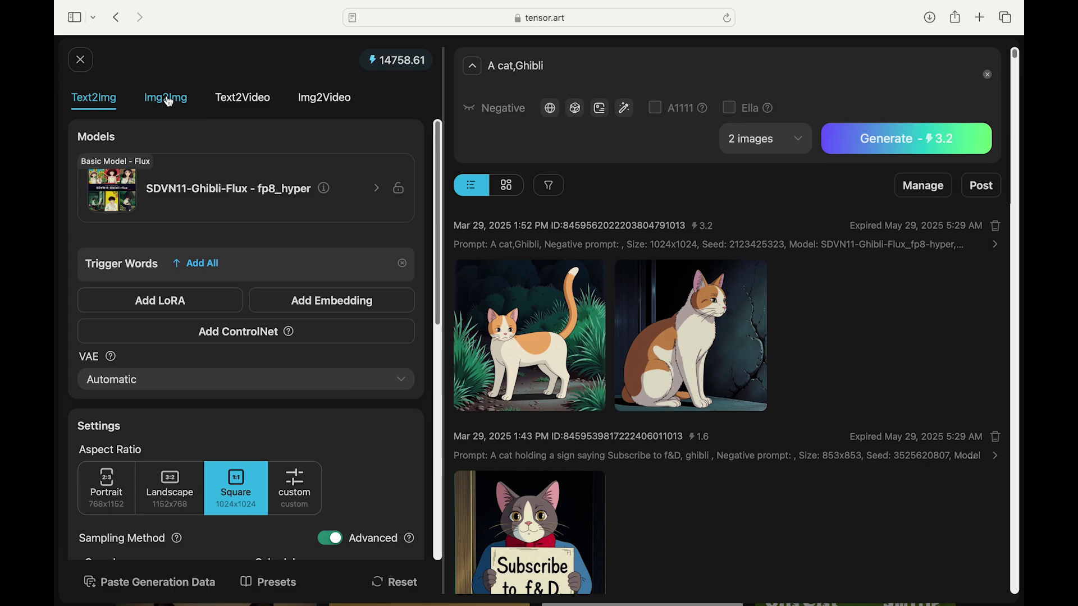
Step: Switch to Img2Img and upload the orange cat window photo as the source
{"action": "left_click", "coordinate": [166, 99]}
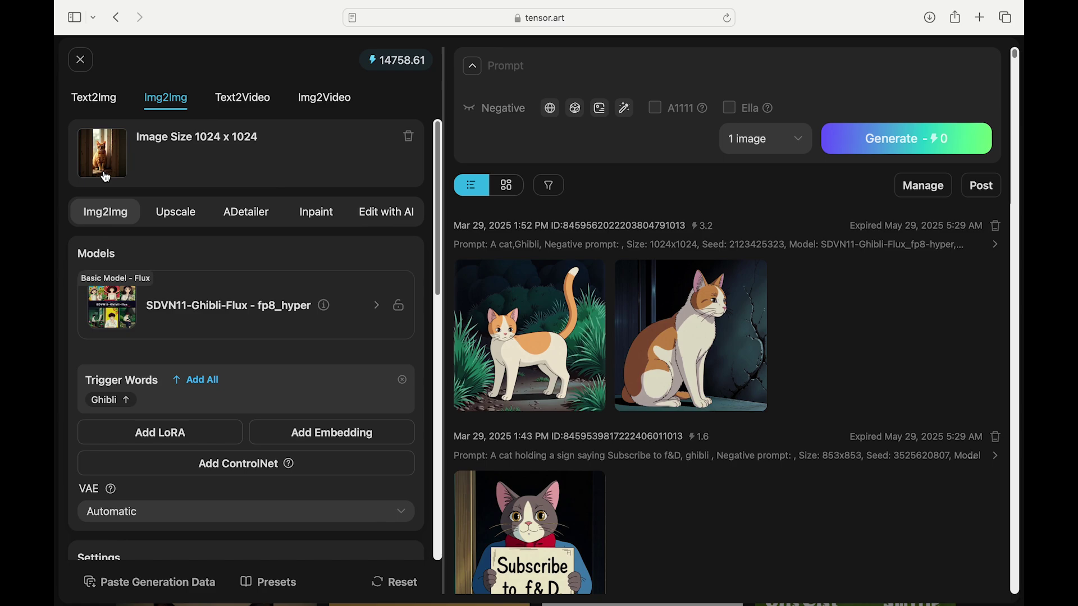
{"action": "left_click", "coordinate": [102, 155]}
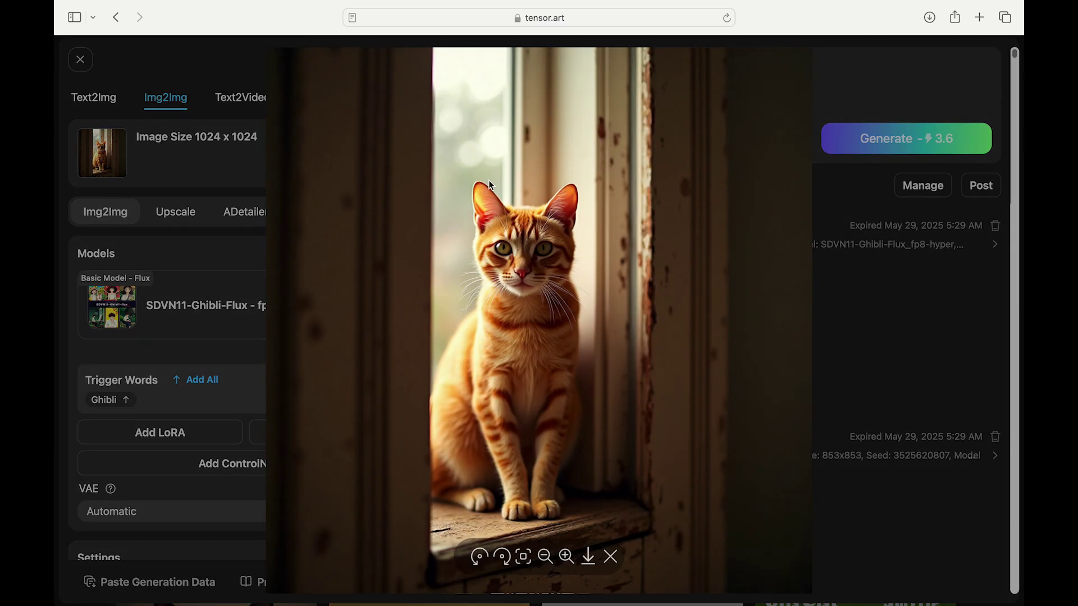
{"action": "left_click", "coordinate": [414, 409]}
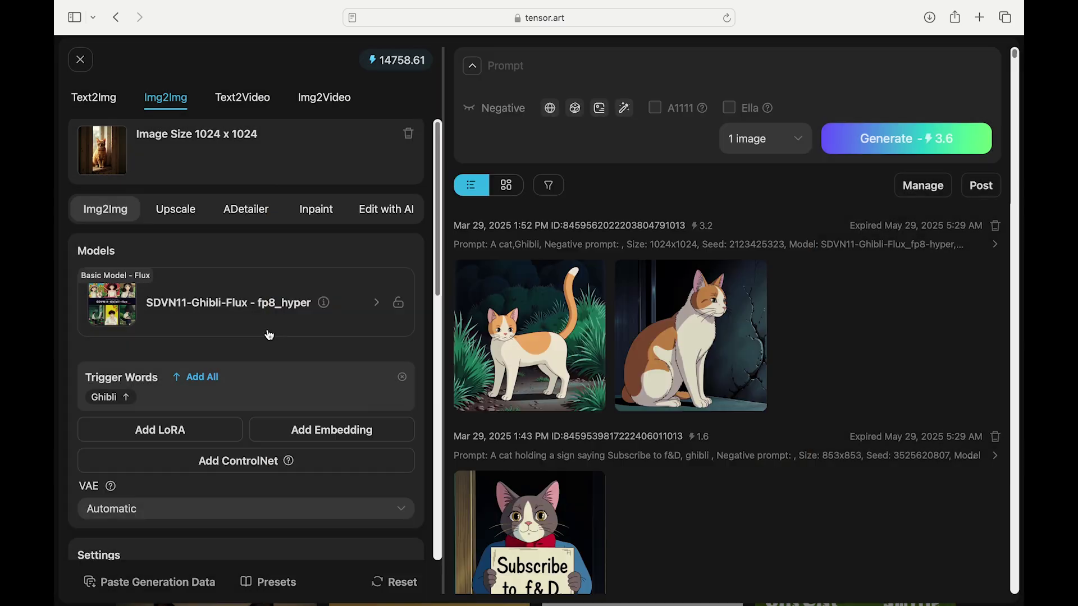
{"action": "scroll", "coordinate": [276, 297], "scroll_direction": "down", "scroll_amount": 2}
{"action": "scroll", "coordinate": [274, 294], "scroll_direction": "up", "scroll_amount": 2}
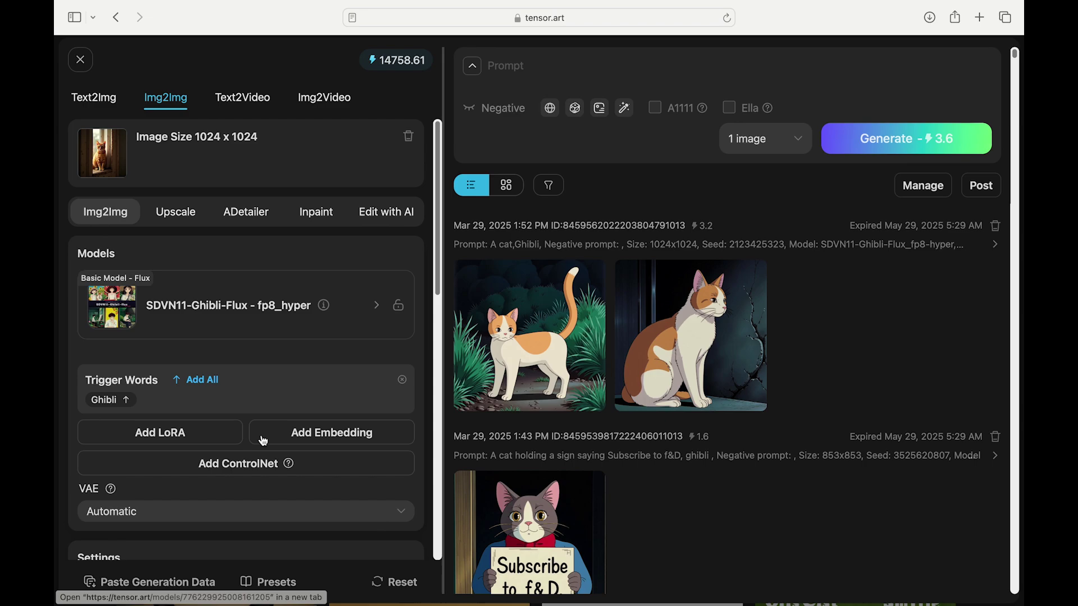
{"action": "scroll", "coordinate": [278, 320], "scroll_direction": "down", "scroll_amount": 5}
{"action": "scroll", "coordinate": [288, 385], "scroll_direction": "up", "scroll_amount": 5}
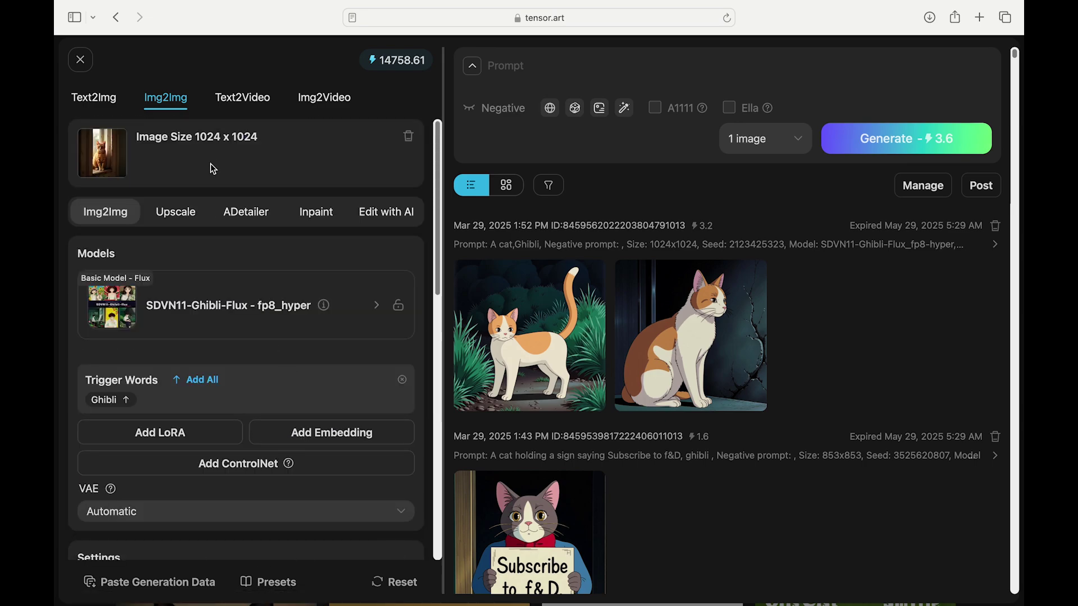
Step: Change the output width from 853 to 1024 and the height to 1024
{"action": "left_click_drag", "start_coordinate": [268, 138], "coordinate": [197, 137]}
{"action": "scroll", "coordinate": [302, 288], "scroll_direction": "down", "scroll_amount": 5}
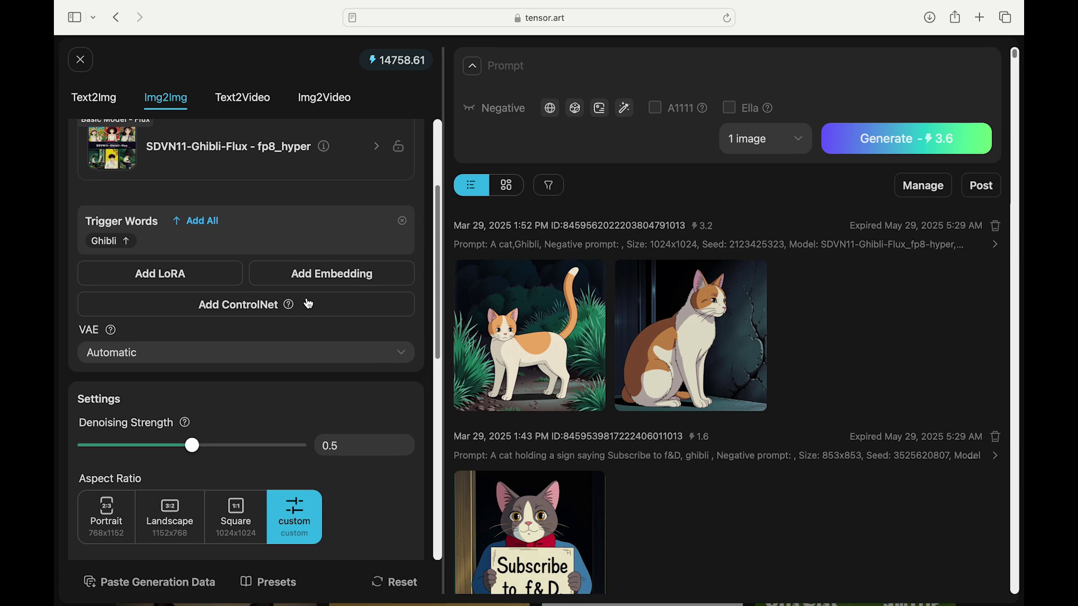
{"action": "scroll", "coordinate": [278, 320], "scroll_direction": "down", "scroll_amount": 5}
{"action": "left_click", "coordinate": [171, 331]}
{"action": "left_click_drag", "start_coordinate": [172, 331], "coordinate": [157, 336]}
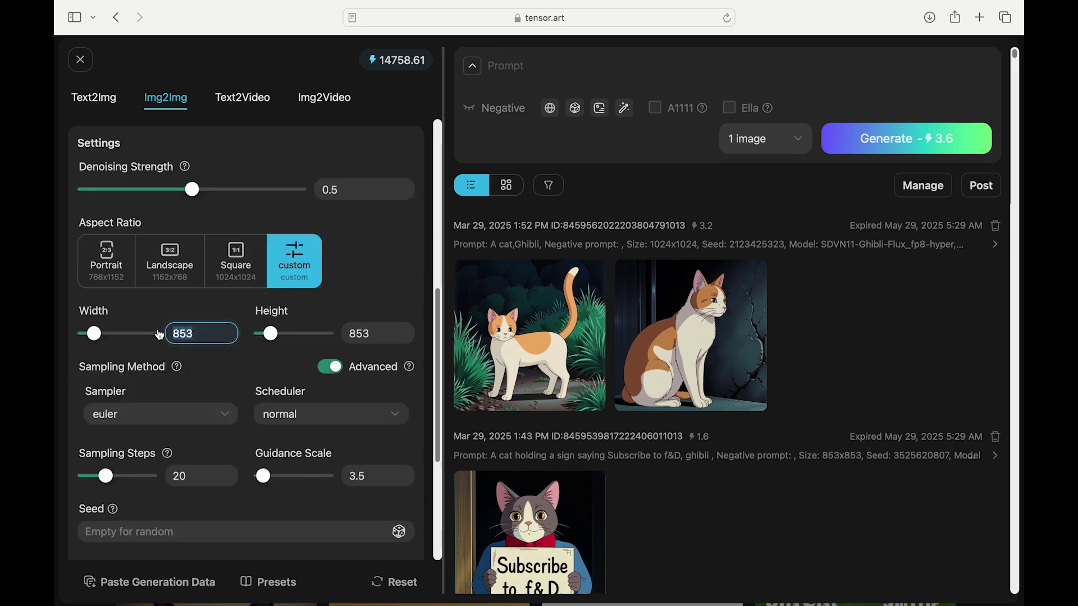
{"action": "type", "text": "1024"}
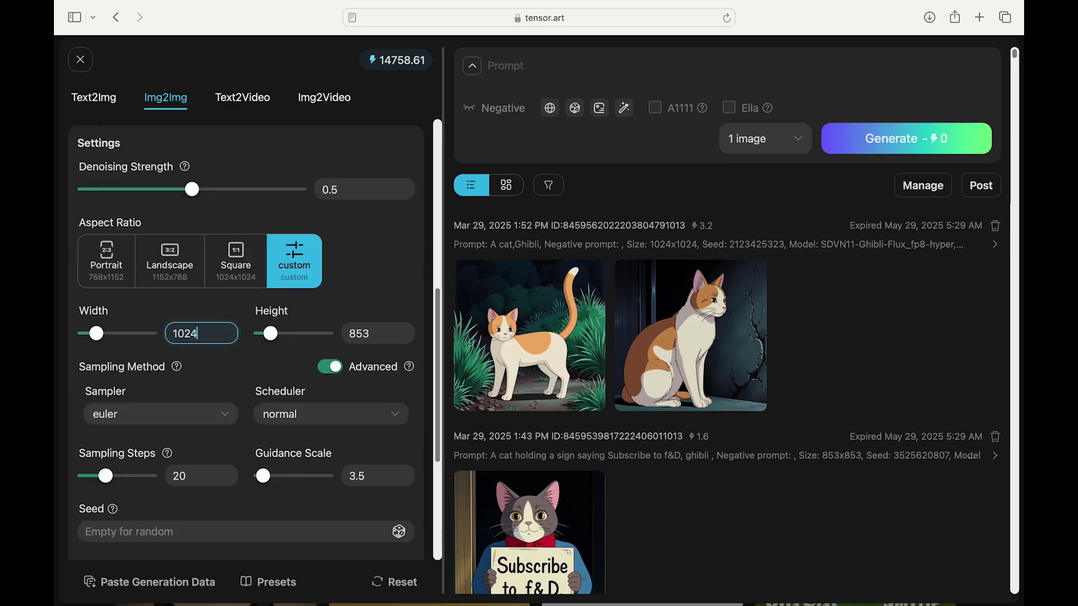
{"action": "key", "text": "Tab"}
{"action": "type", "text": "1024"}
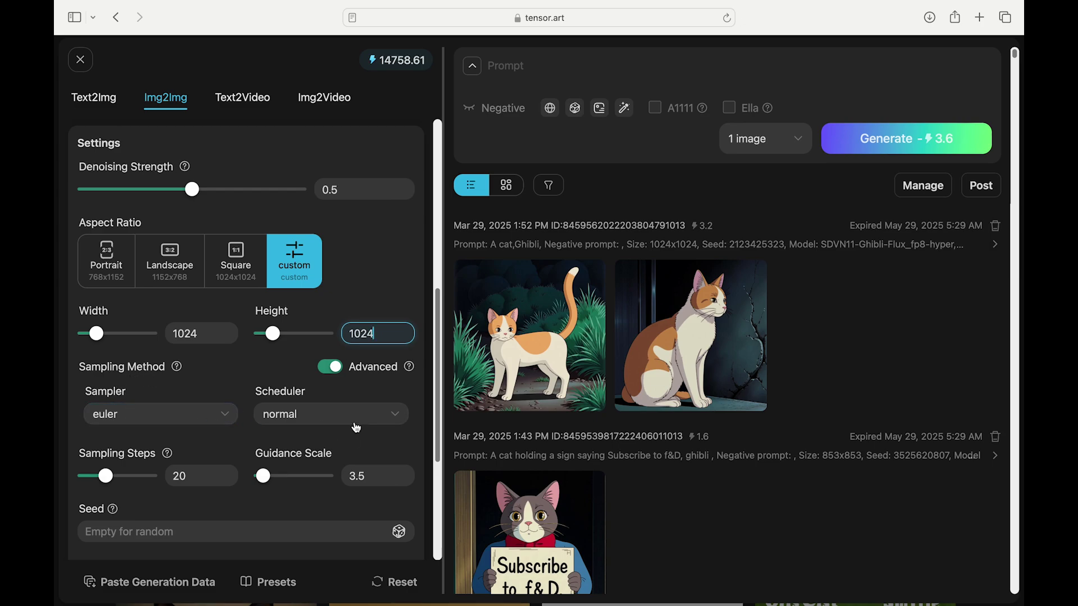
{"action": "scroll", "coordinate": [166, 431], "scroll_direction": "down", "scroll_amount": 1}
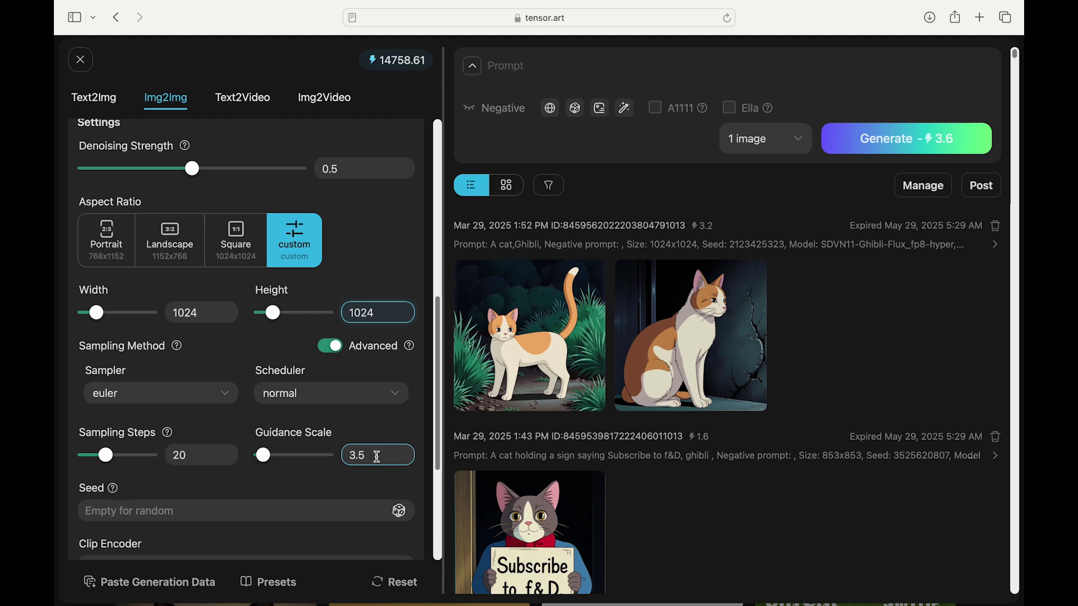
{"action": "scroll", "coordinate": [377, 456], "scroll_direction": "up", "scroll_amount": 10}
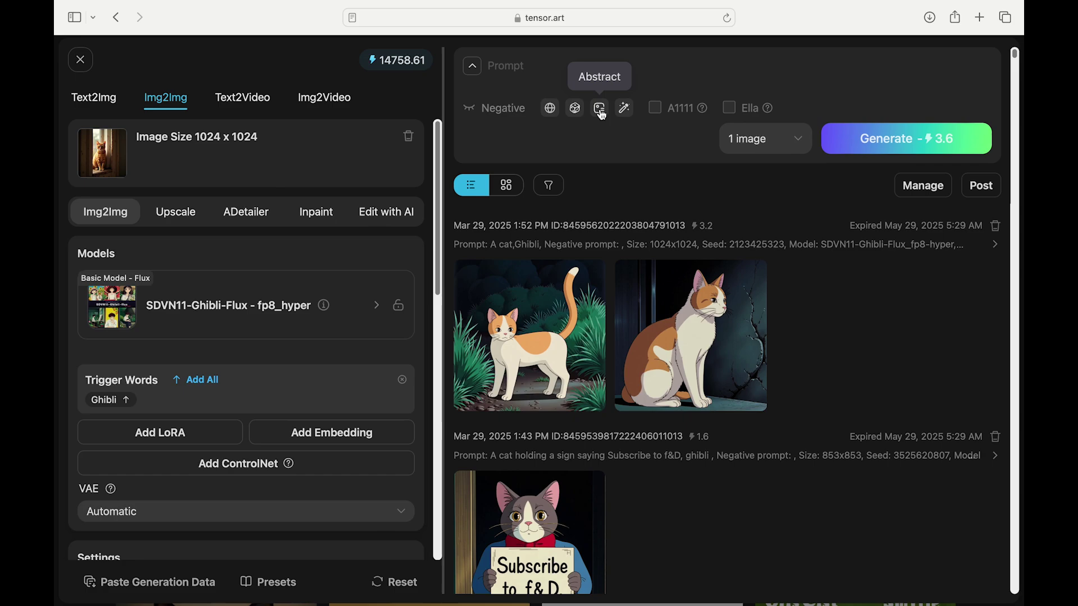
Step: Describe the ginger cat photo in Natural Language with the Abstract tool and select the output
{"action": "left_click", "coordinate": [599, 108]}
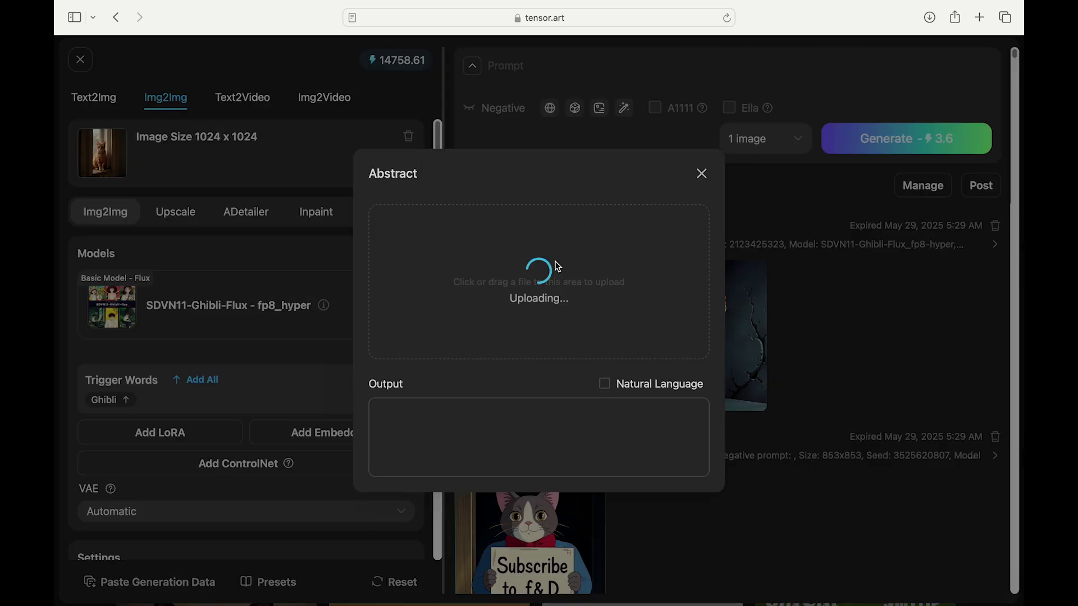
{"action": "left_click", "coordinate": [603, 386]}
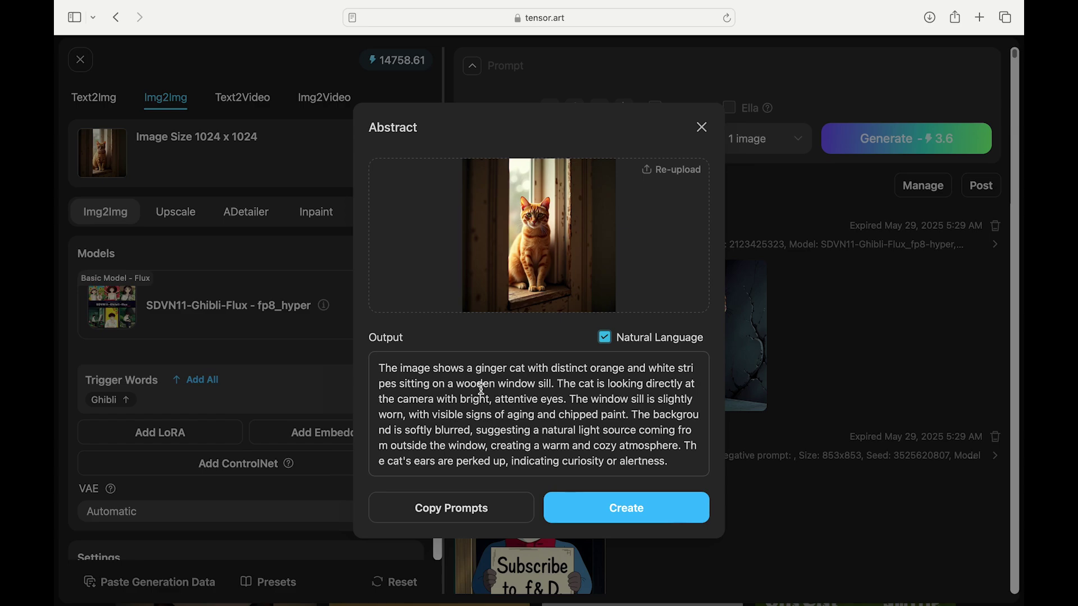
{"action": "mouse_move", "coordinate": [378, 365]}
{"action": "left_mouse_down"}
{"action": "mouse_move", "coordinate": [701, 485]}
{"action": "mouse_move", "coordinate": [695, 469]}
{"action": "left_mouse_up"}
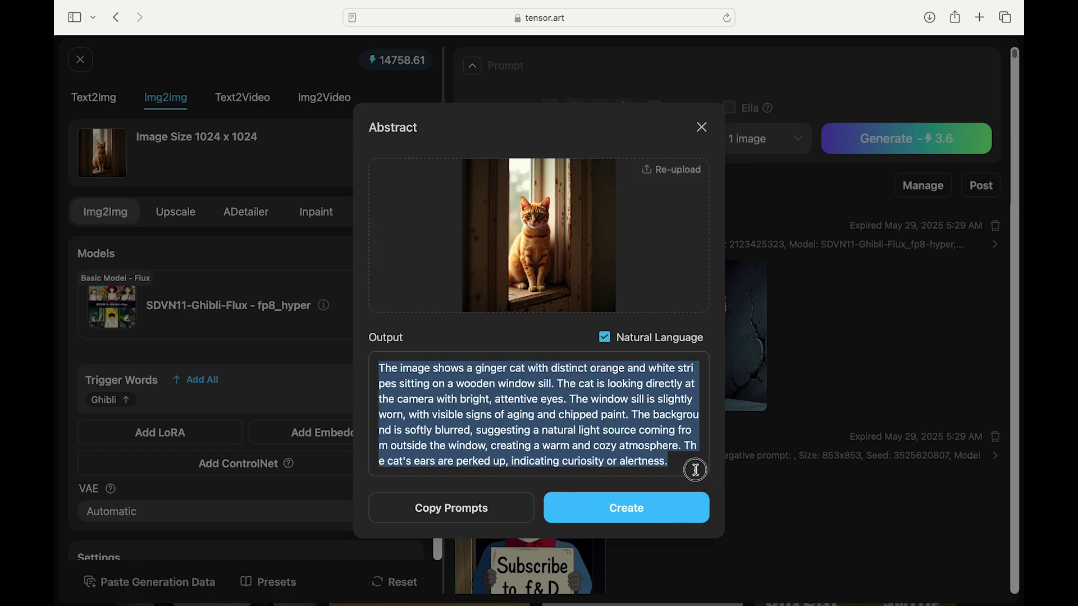
Step: Make the description the prompt with Ghibli after 'The', and search LoRAs for Ghiblify
{"action": "left_click", "coordinate": [669, 505]}
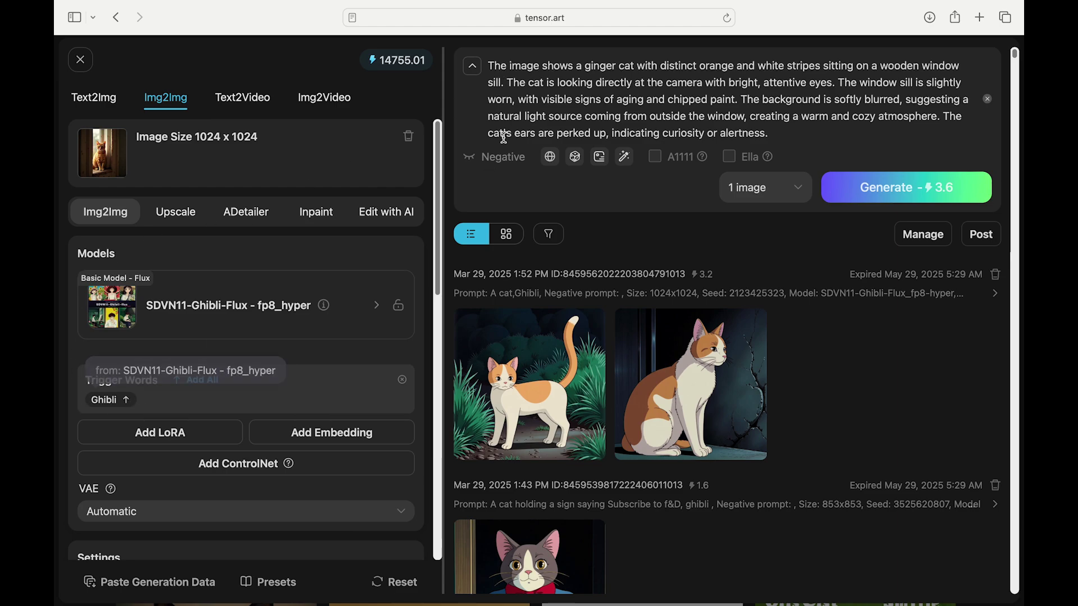
{"action": "left_click", "coordinate": [513, 76]}
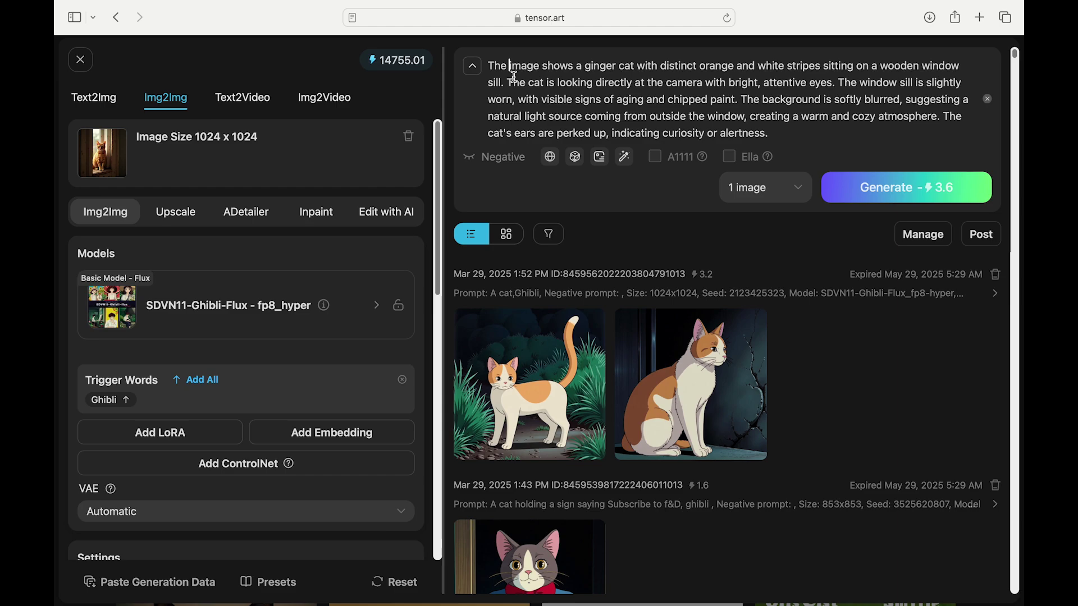
{"action": "left_click", "coordinate": [105, 399]}
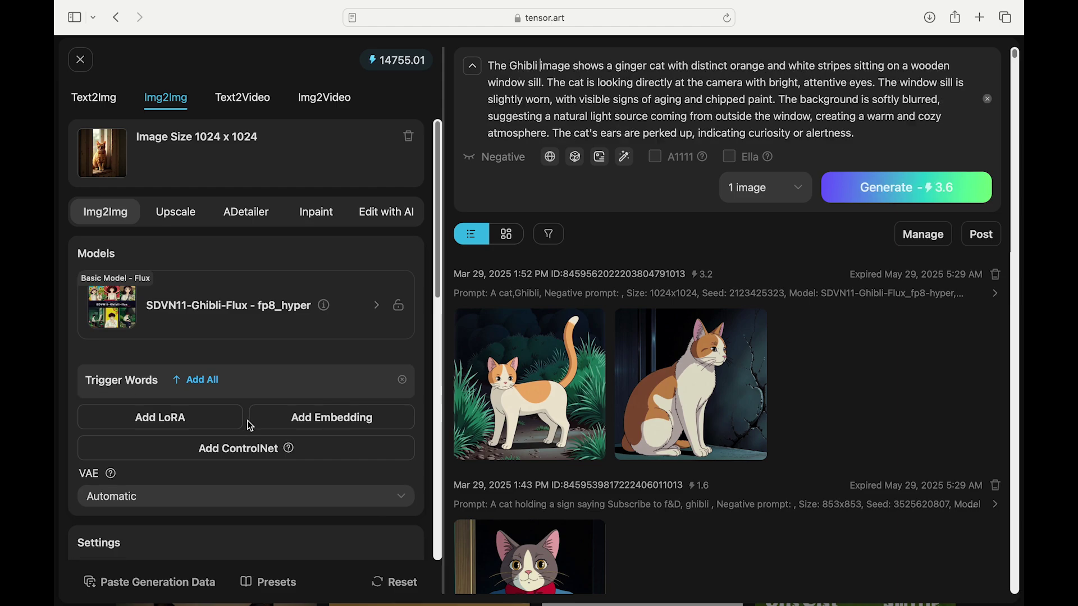
{"action": "left_click", "coordinate": [190, 419]}
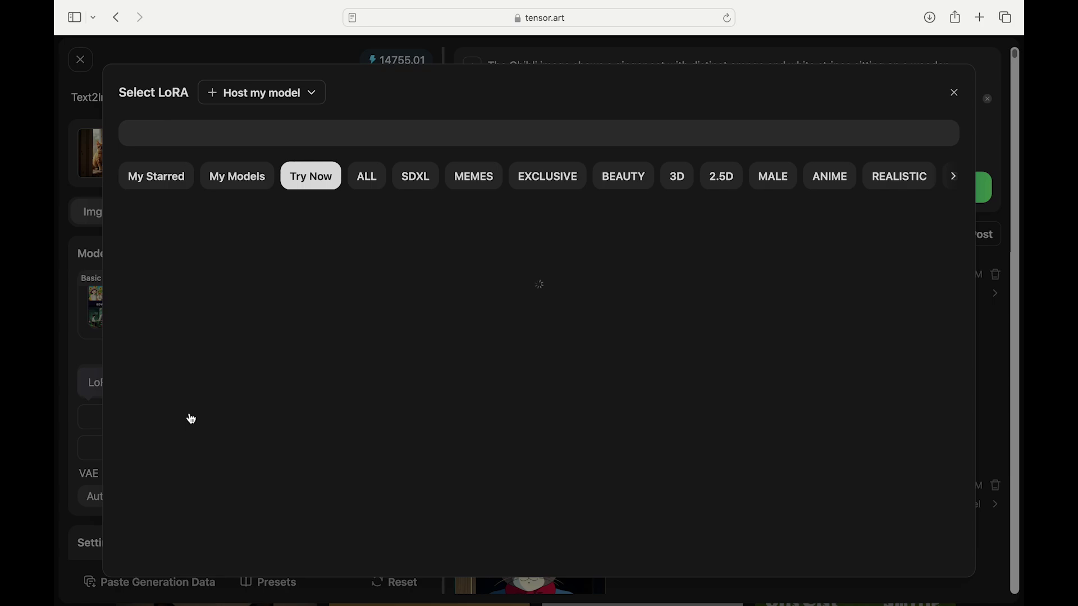
{"action": "left_click", "coordinate": [321, 135]}
{"action": "type", "text": "ghibli"}
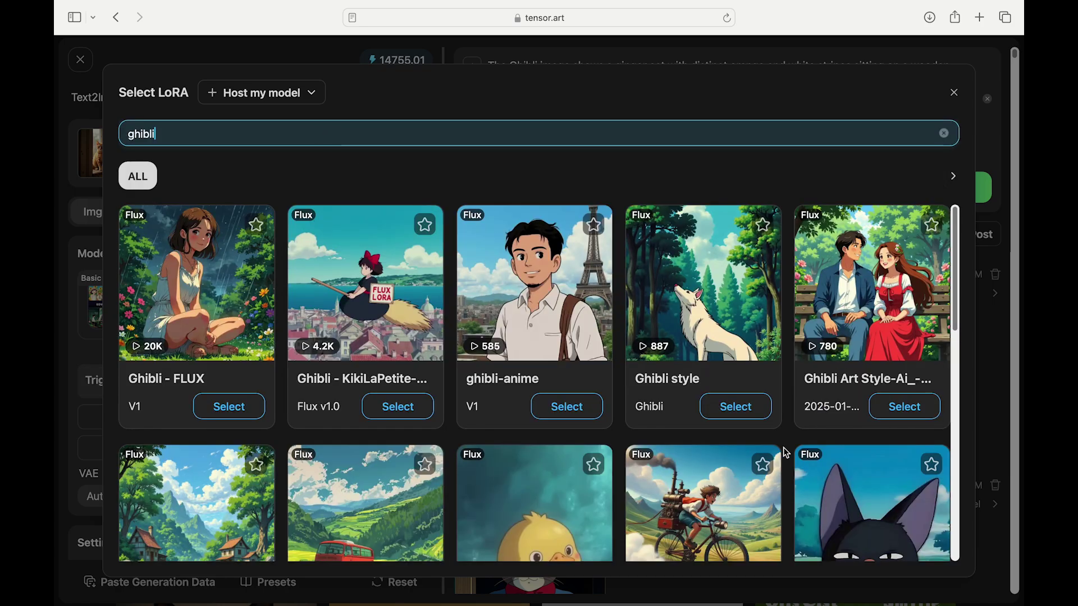
{"action": "scroll", "coordinate": [590, 489], "scroll_direction": "down", "scroll_amount": 5}
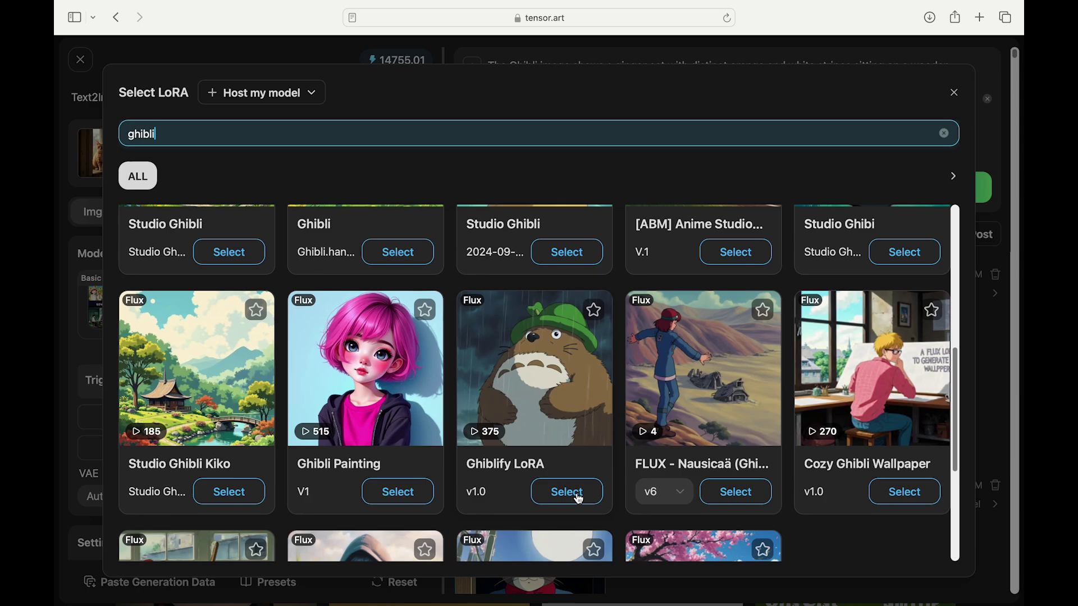
Step: Add Ghiblify LoRA at recommended strength 1, set denoising to 0.75, and generate
{"action": "left_click", "coordinate": [572, 495]}
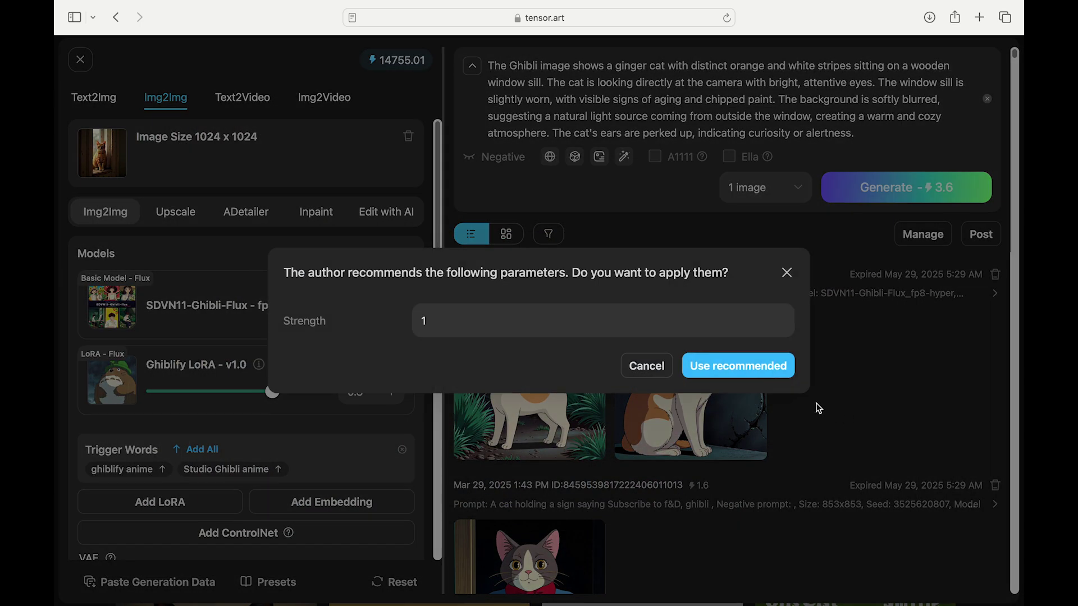
{"action": "left_click", "coordinate": [729, 363]}
{"action": "mouse_move", "coordinate": [192, 527]}
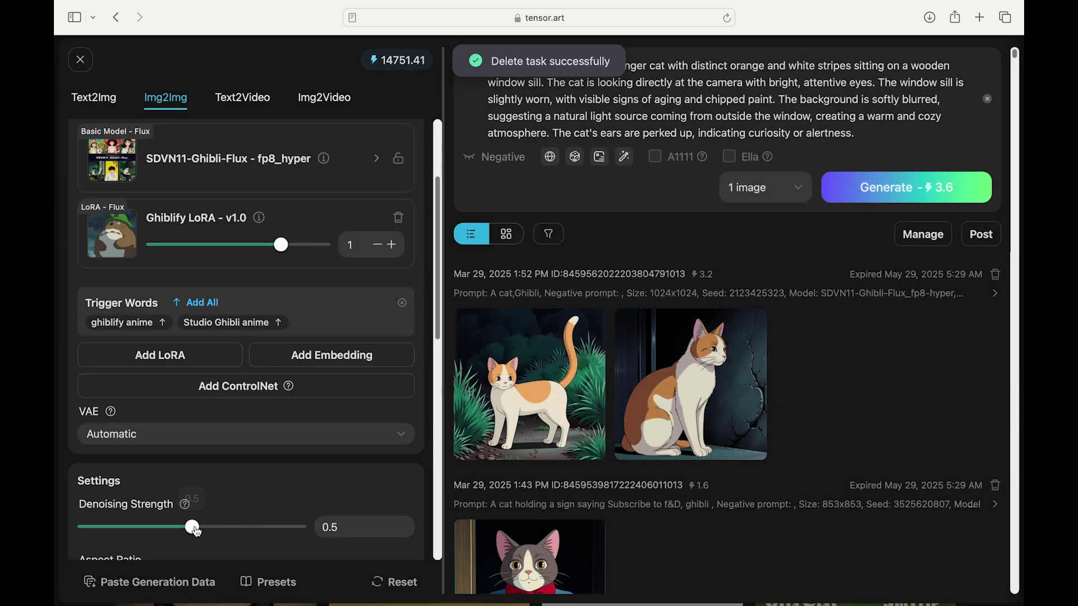
{"action": "left_click_drag", "start_coordinate": [192, 527], "coordinate": [244, 527]}
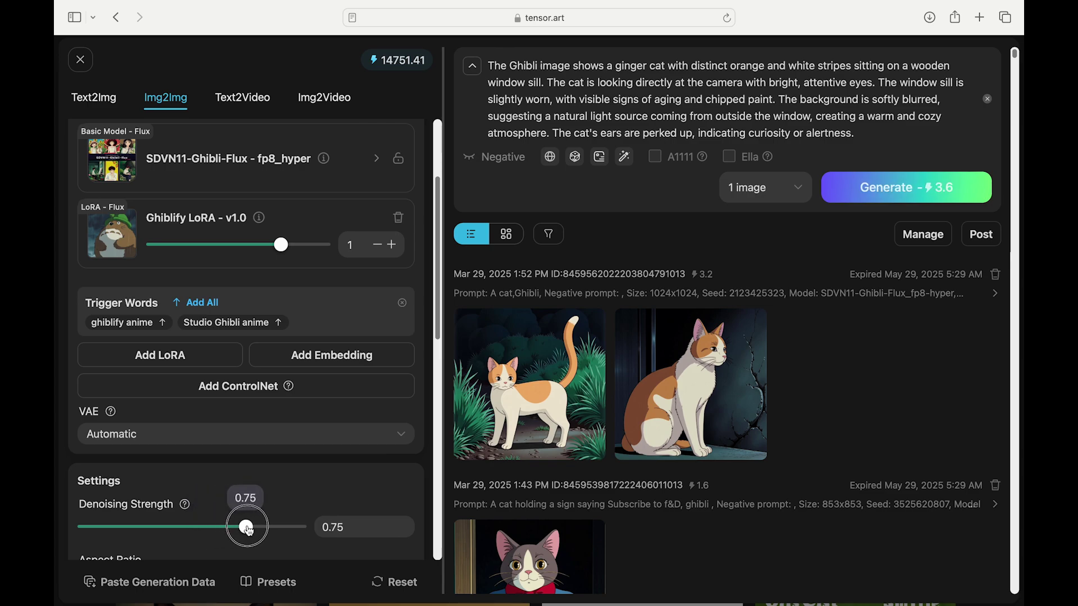
{"action": "left_click", "coordinate": [900, 207]}
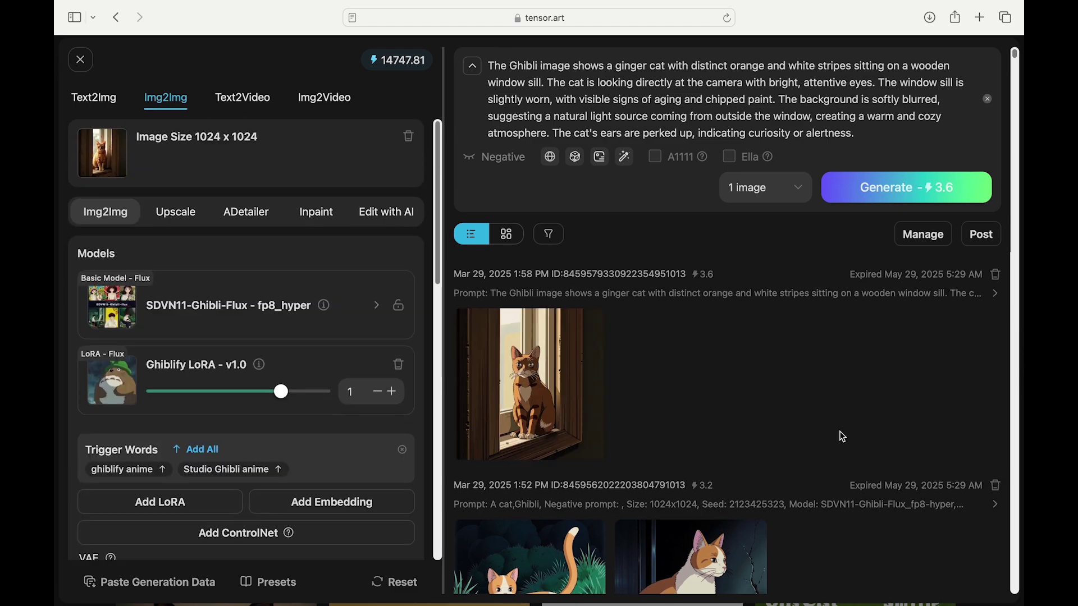
Step: Enlarge the new Ghibli window-sill cat image, then close it
{"action": "left_click", "coordinate": [560, 436]}
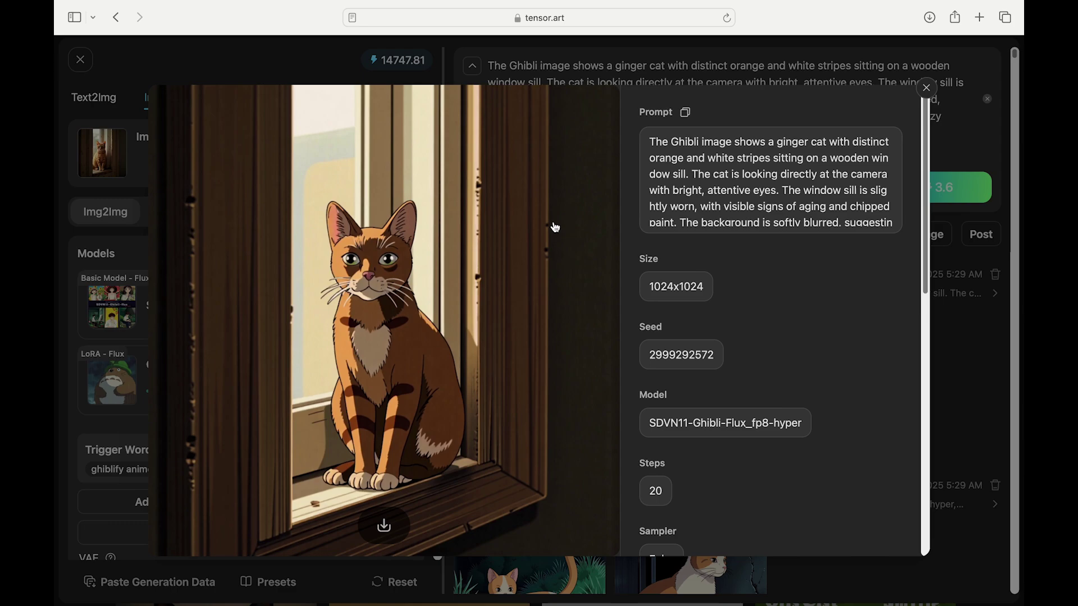
{"action": "left_click", "coordinate": [457, 134]}
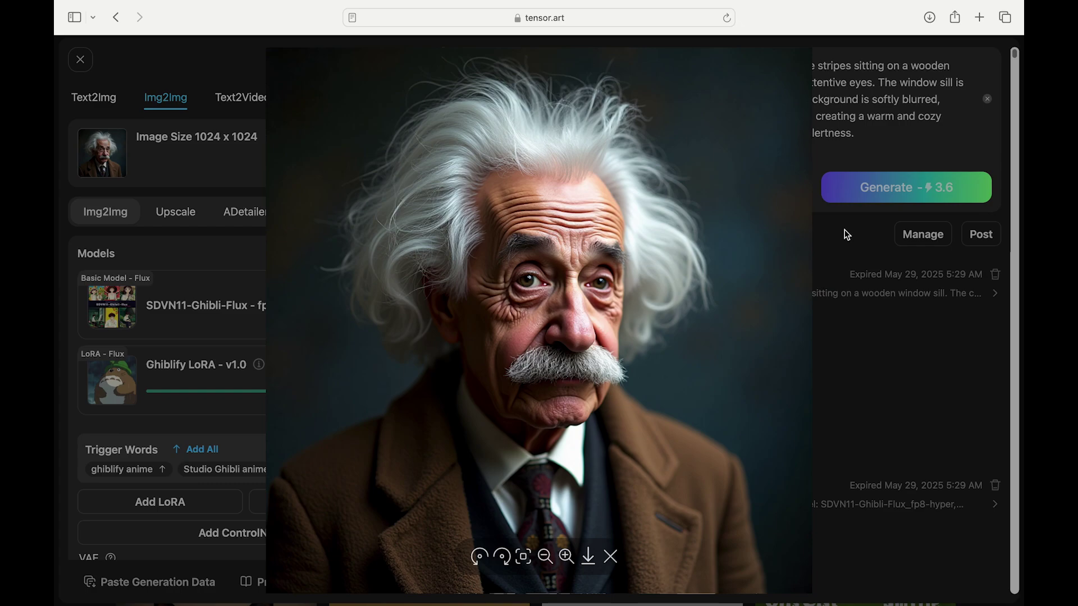
Step: Generate a Ghibli Einstein portrait from its Abstract description, with 'Ghibli' inserted after 'The'
{"action": "left_click", "coordinate": [896, 356]}
{"action": "left_click", "coordinate": [599, 159]}
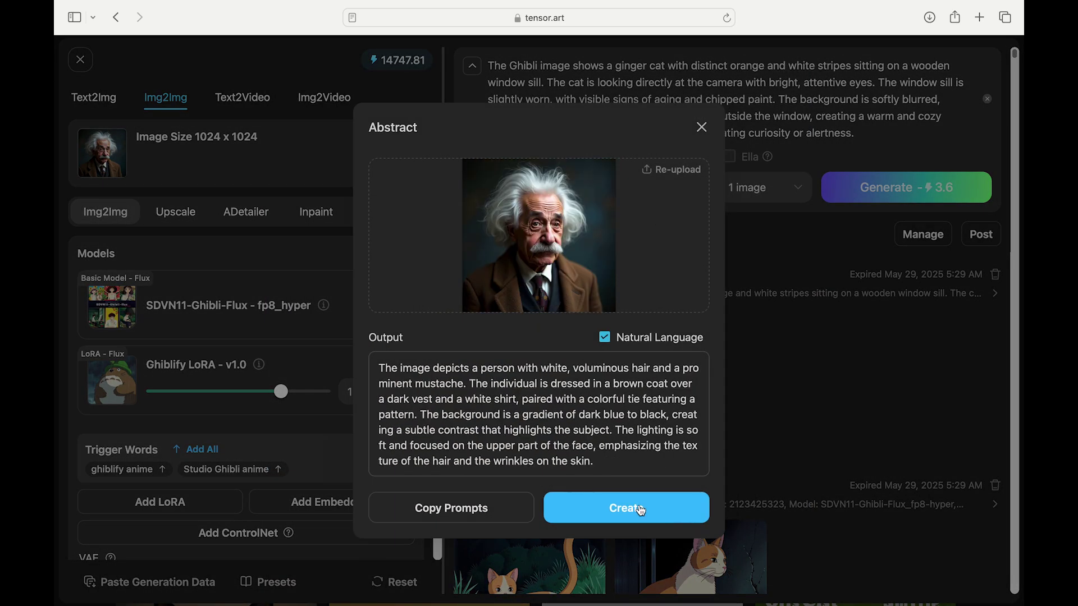
{"action": "left_click", "coordinate": [638, 510]}
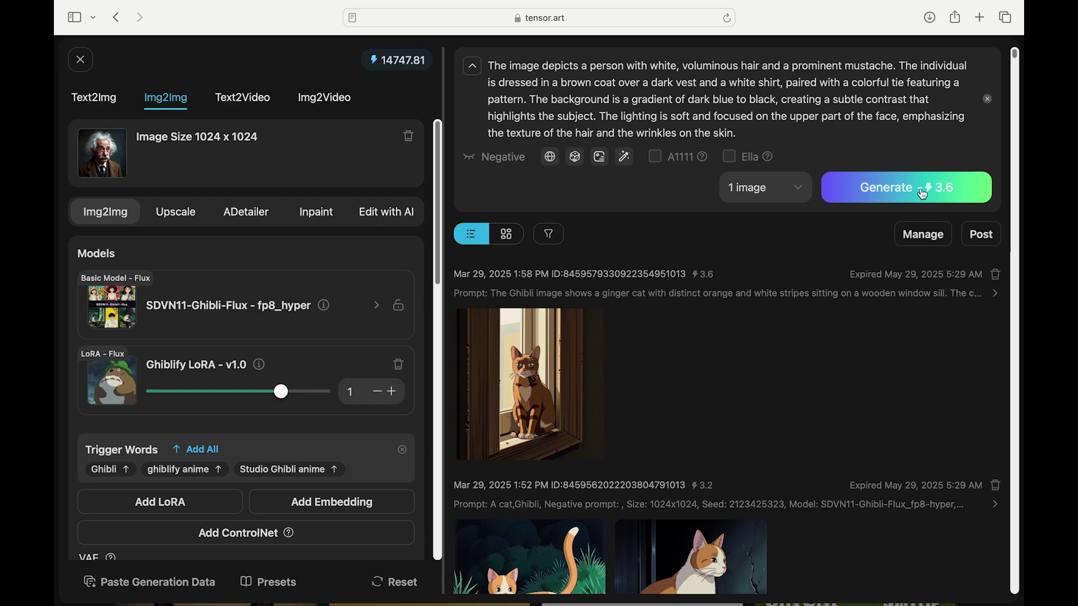
{"action": "left_click", "coordinate": [508, 66]}
{"action": "type", "text": "Ghibl"}
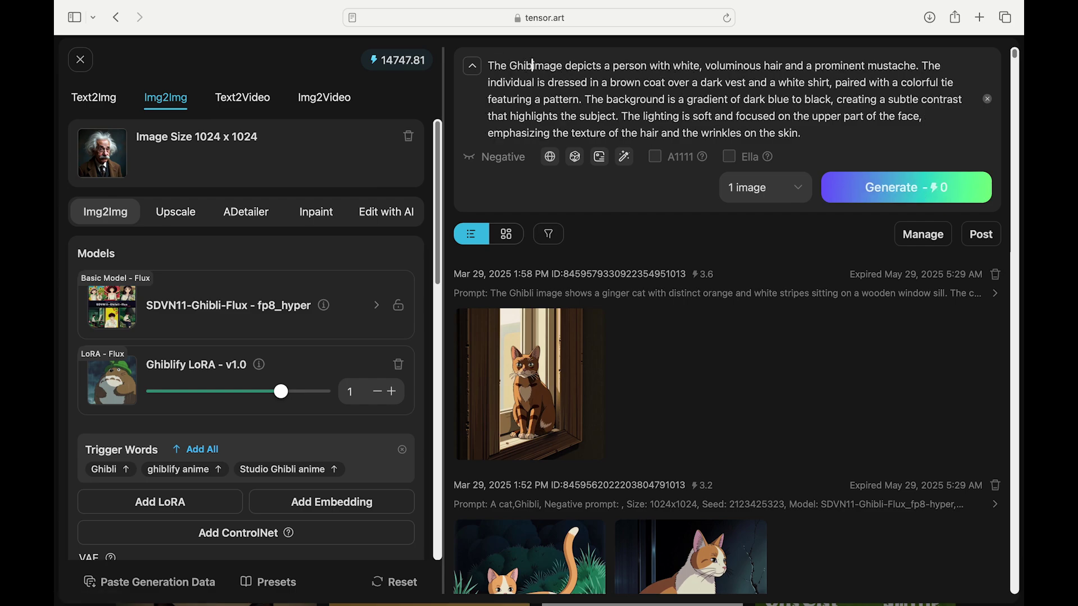
{"action": "type", "text": "i"}
{"action": "left_click", "coordinate": [930, 187]}
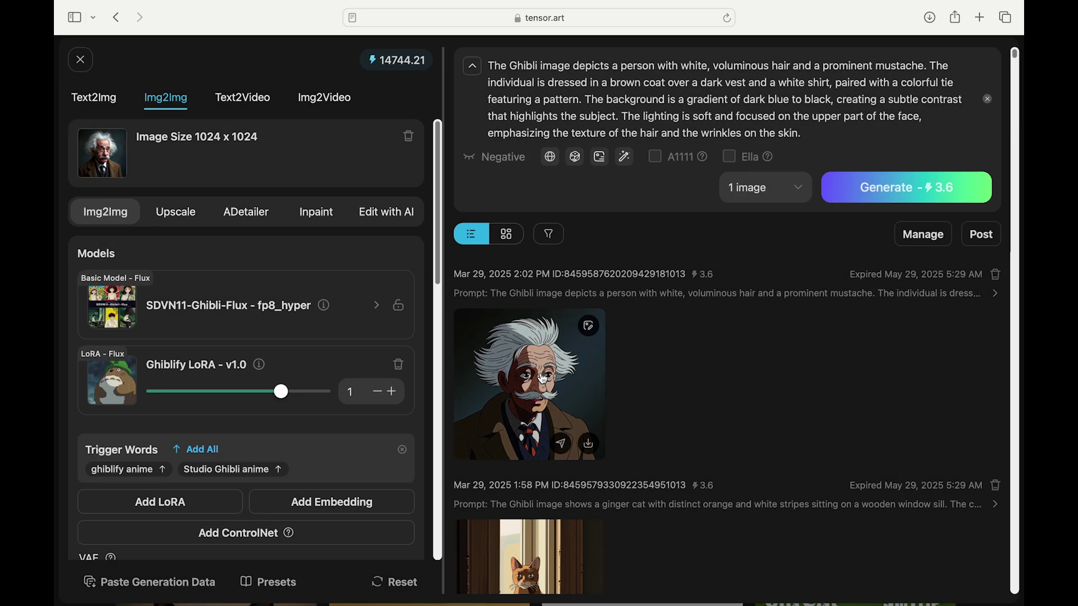
Step: Enlarge the Ghibli-style Einstein result for a closer look, then close the viewer
{"action": "left_click", "coordinate": [542, 378]}
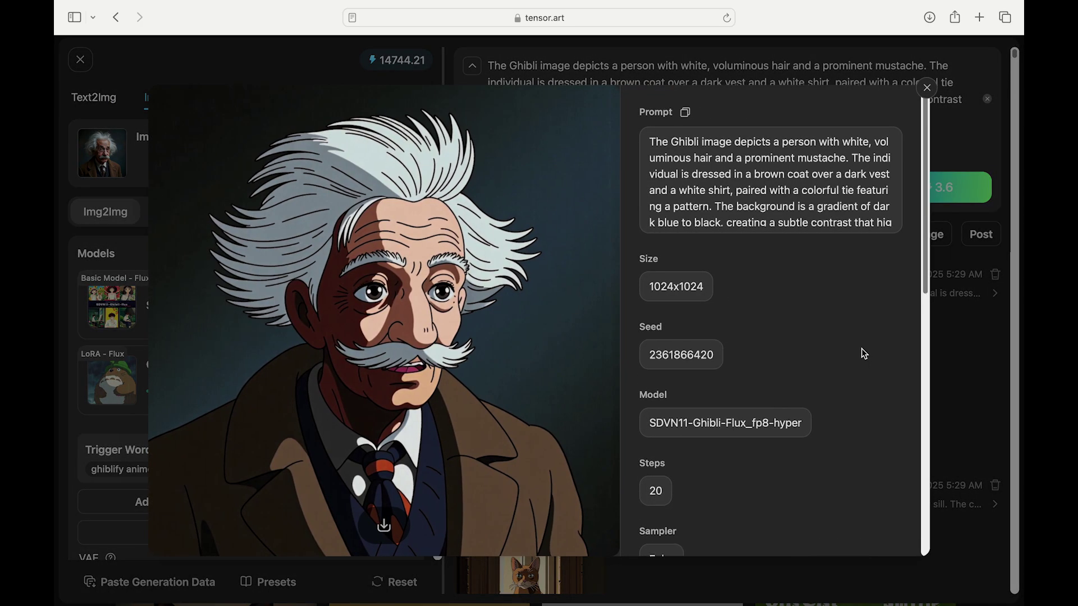
{"action": "left_click", "coordinate": [934, 337]}
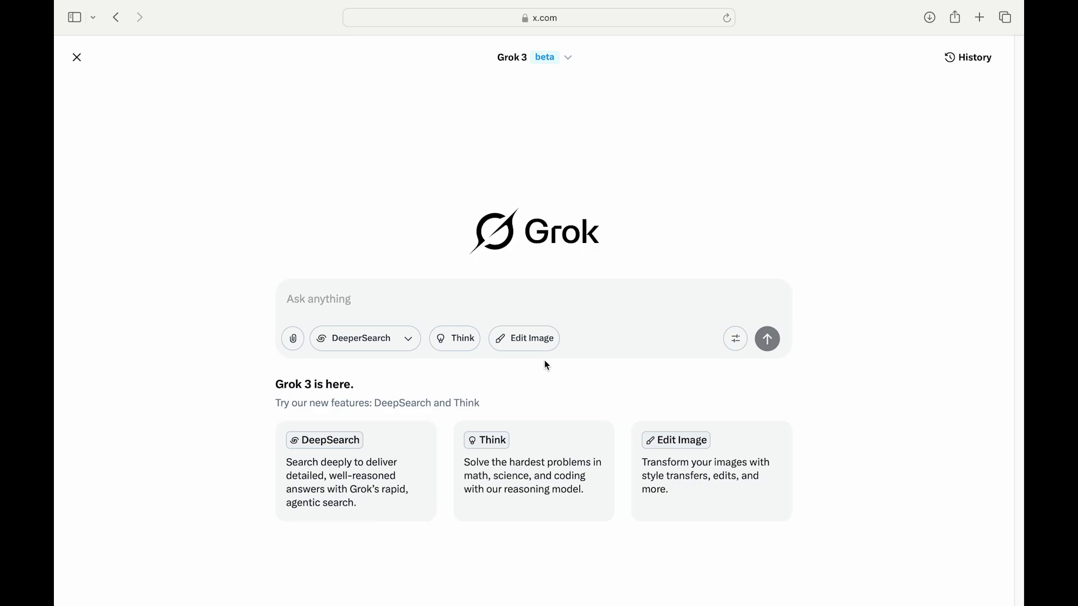
Step: Send Grok the attached Einstein photo with the request 'Convert this image to Ghibli style image'
{"action": "left_click", "coordinate": [531, 340]}
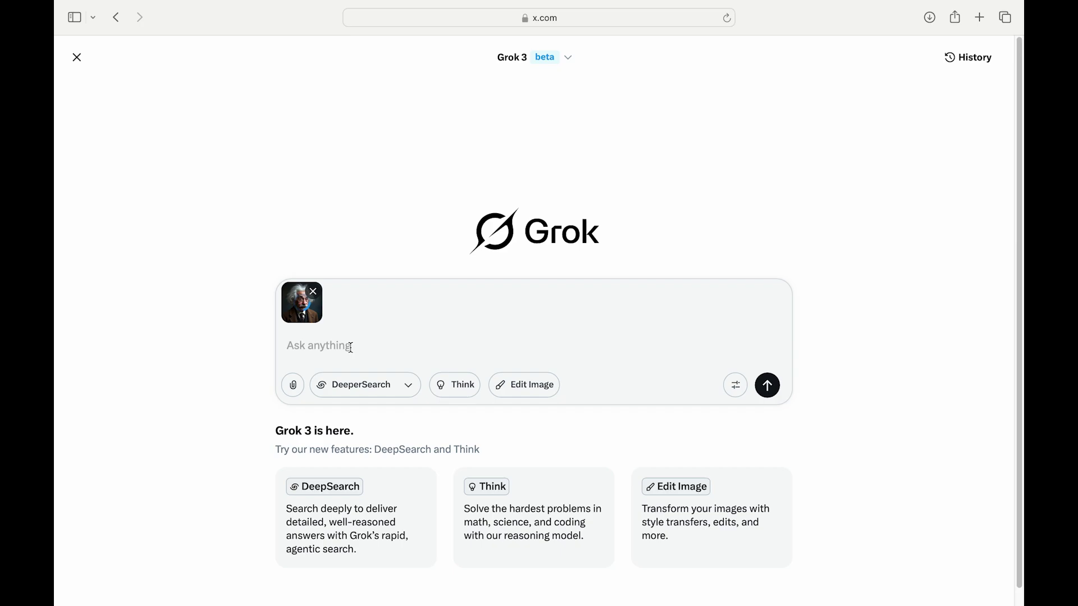
{"action": "left_click", "coordinate": [389, 346]}
{"action": "type", "text": "Convert this i"}
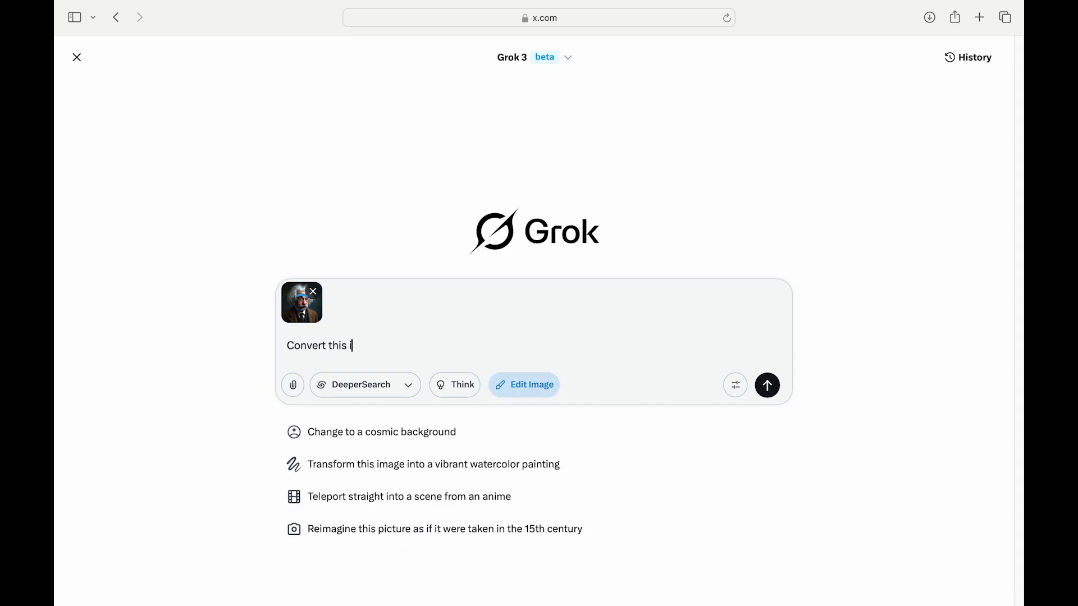
{"action": "type", "text": "mage to Ghibli st"}
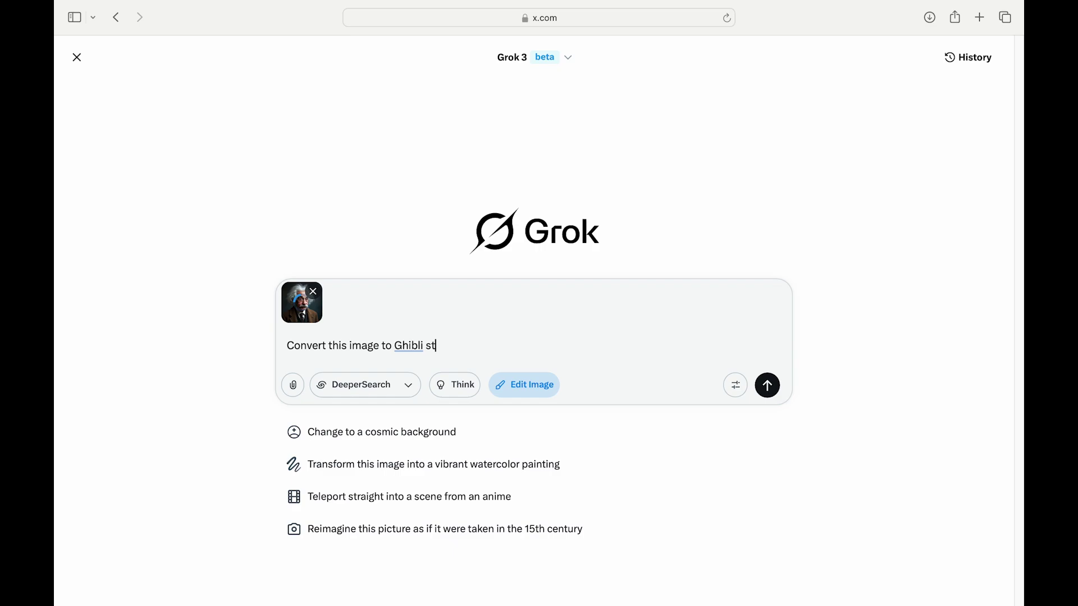
{"action": "type", "text": "yle image"}
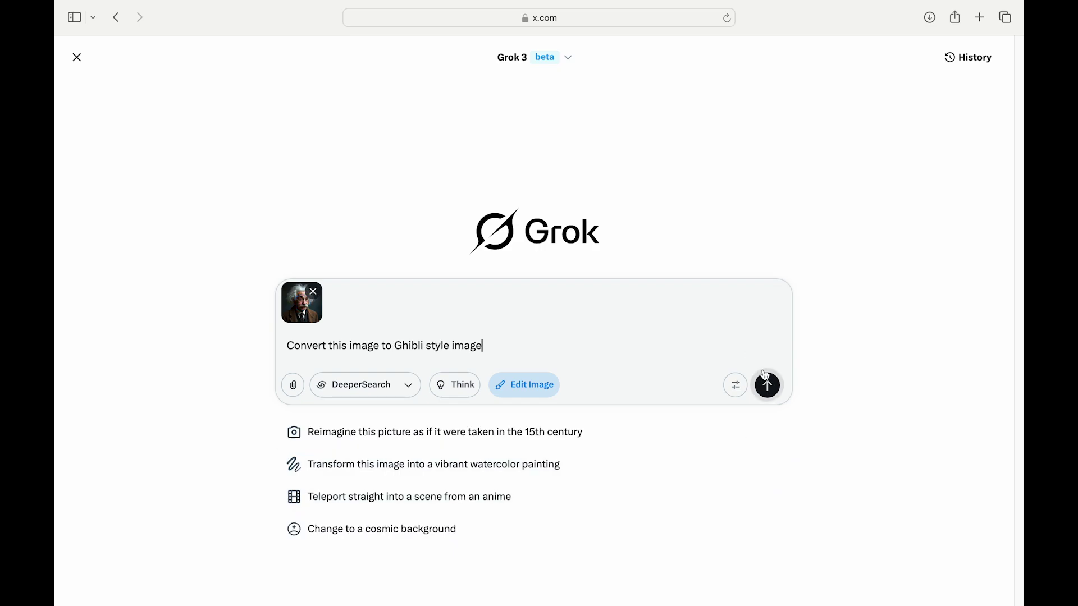
{"action": "left_click", "coordinate": [767, 384]}
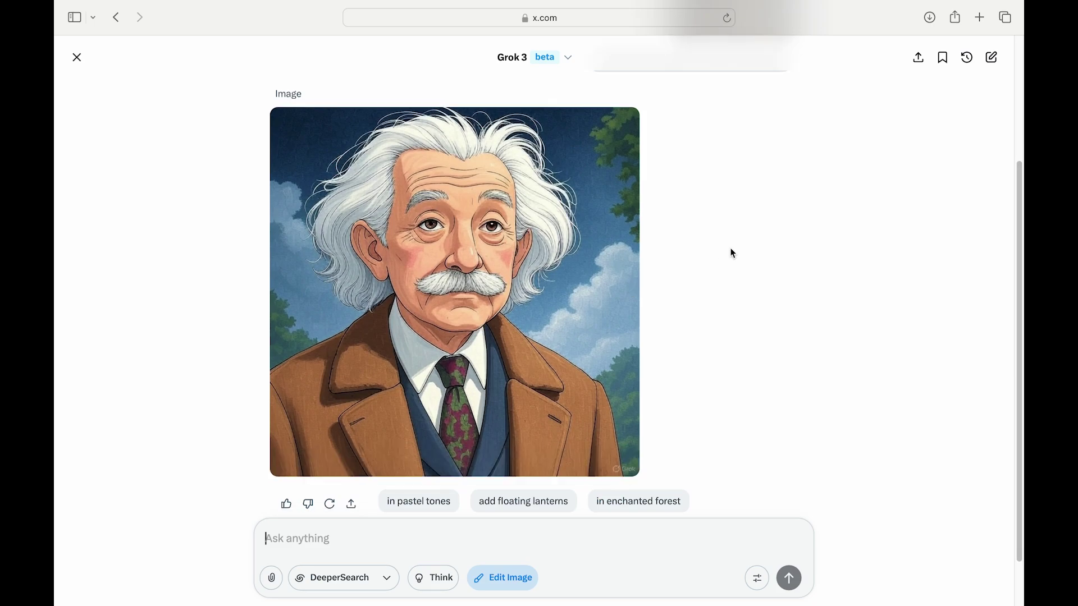
Step: Paste the young man's photo and send 'convert this image to ghibli style image'
{"action": "key", "text": "super+v"}
{"action": "type", "text": "convert th"}
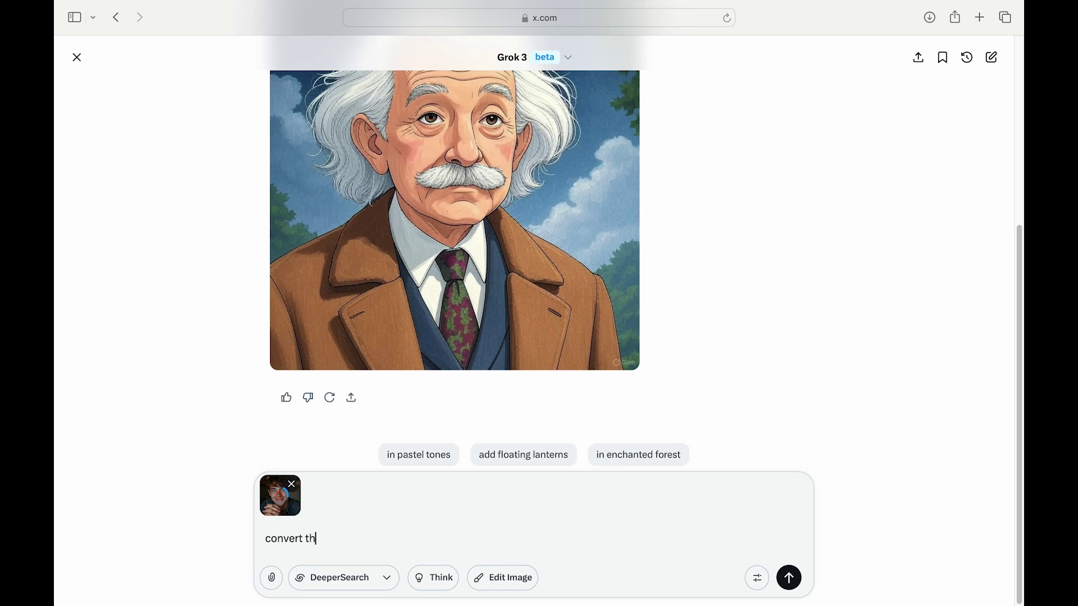
{"action": "type", "text": "is i"}
{"action": "type", "text": "mage to ghibli"}
{"action": "type", "text": " style image"}
{"action": "key", "text": "Return"}
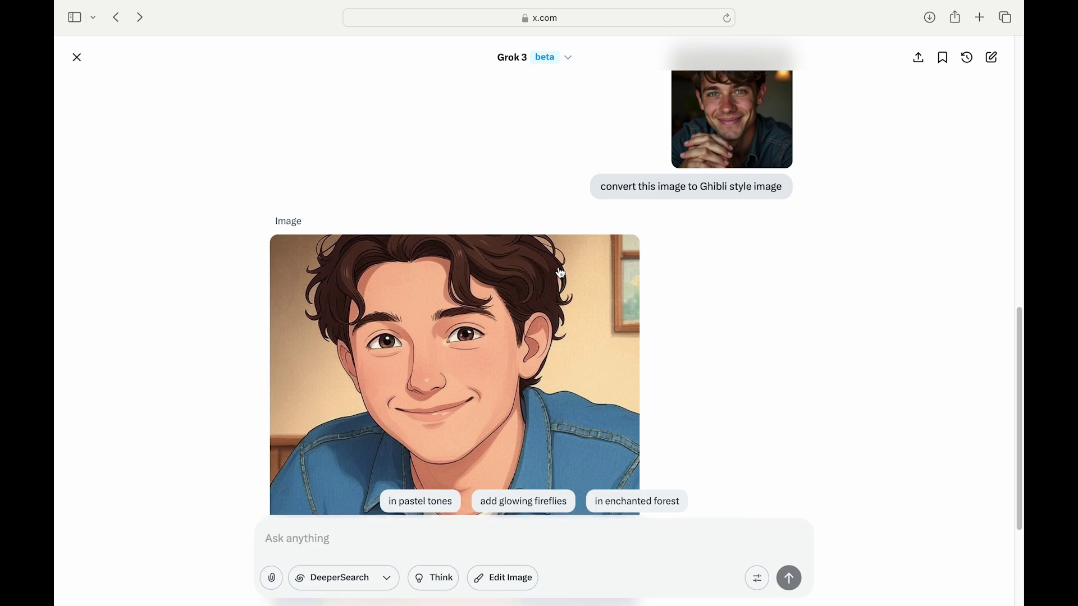
{"action": "scroll", "coordinate": [559, 271], "scroll_direction": "down", "scroll_amount": 2}
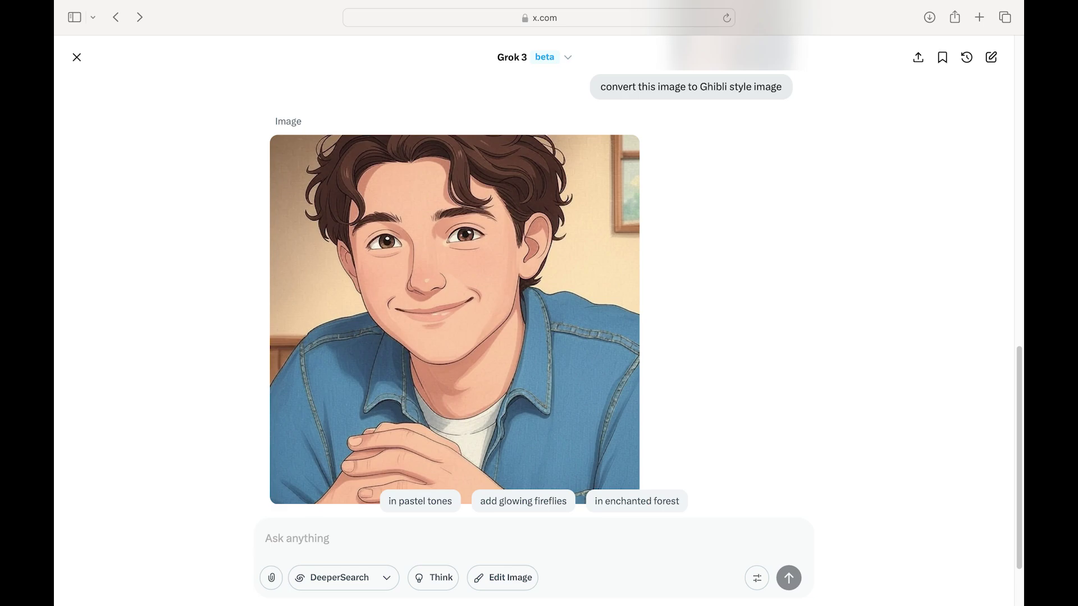